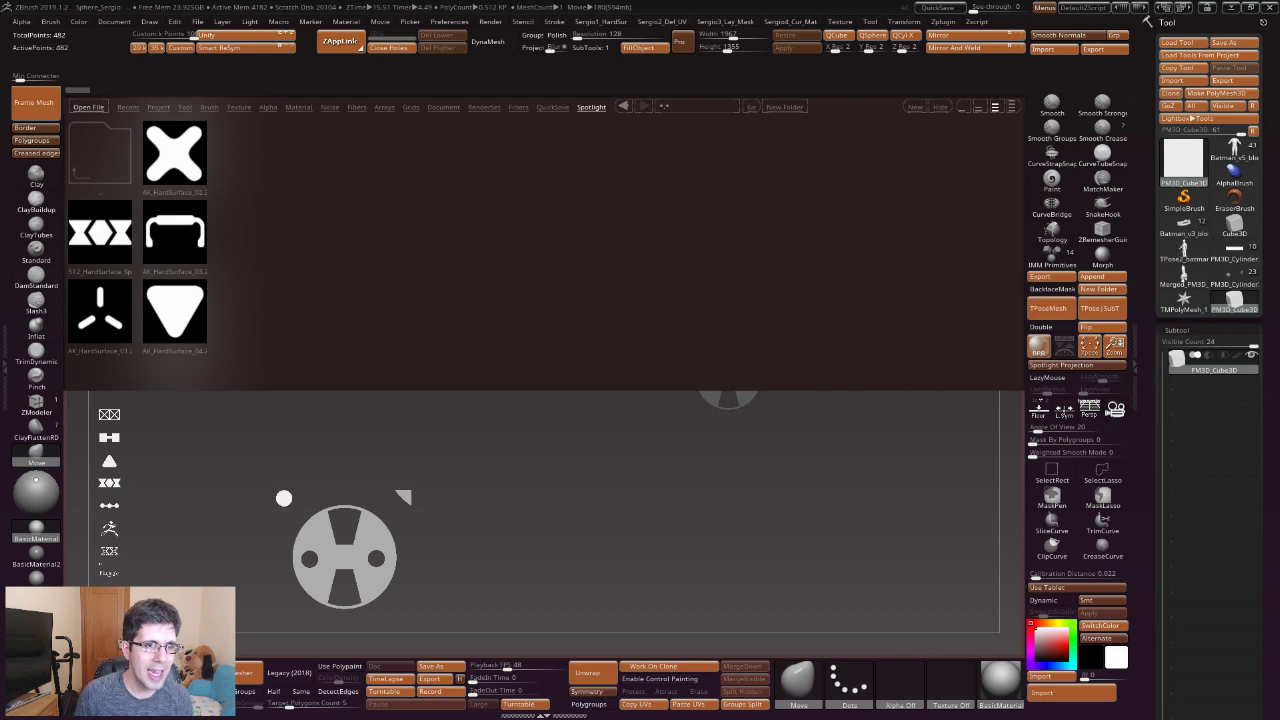
Load the saved Spotlight file of alpha shapes from Lightbox.
double_click(99, 153)
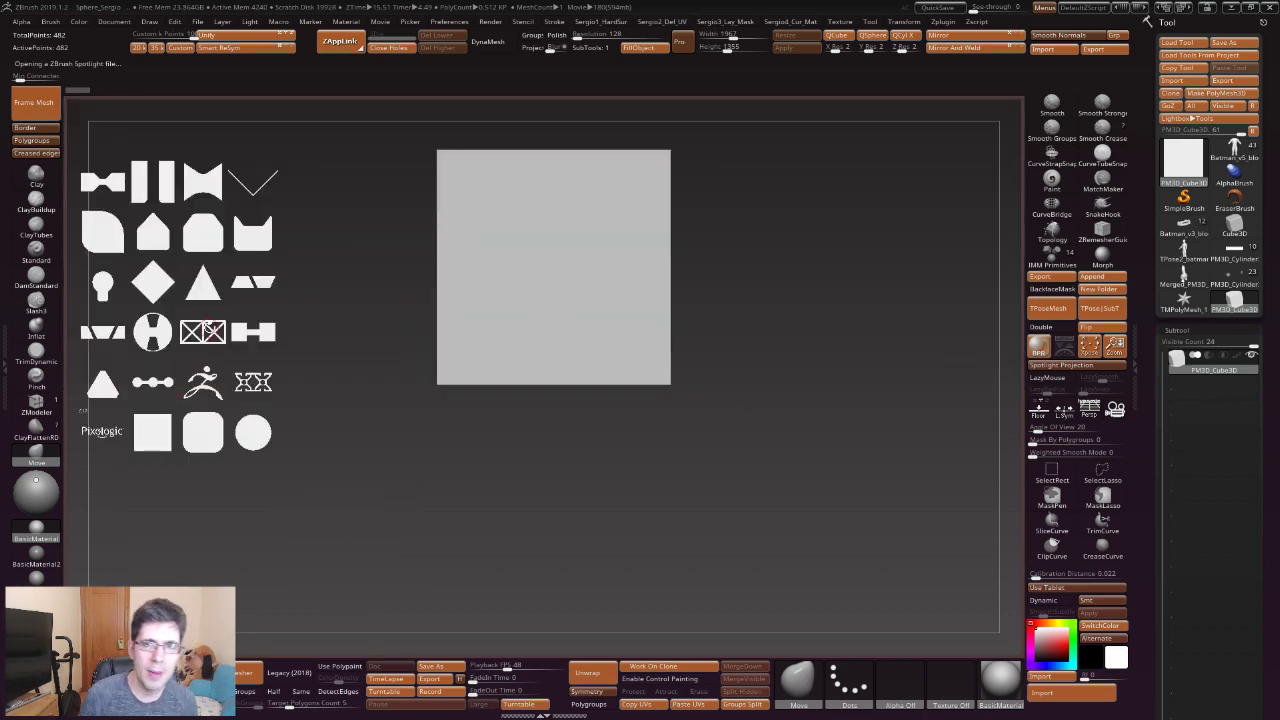
Open the Texture palette and turn on the Spotlight dial with Shift+Z.
click(840, 21)
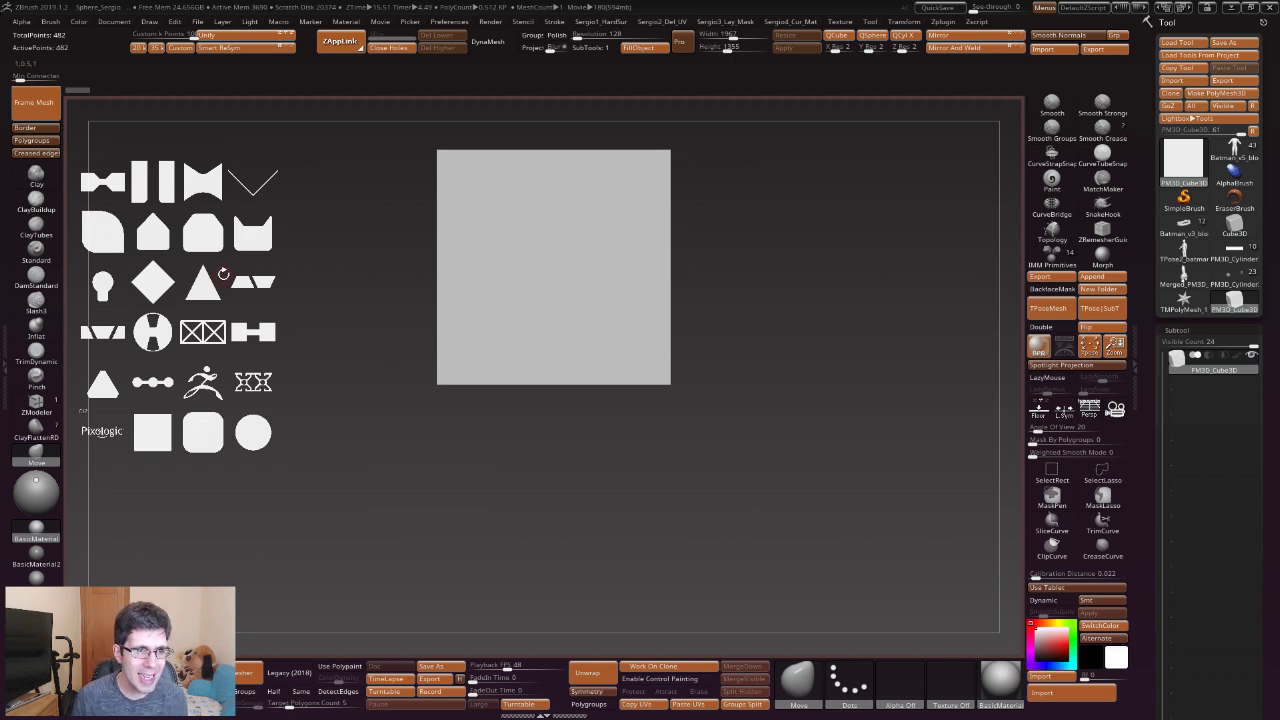
key(shift+z)
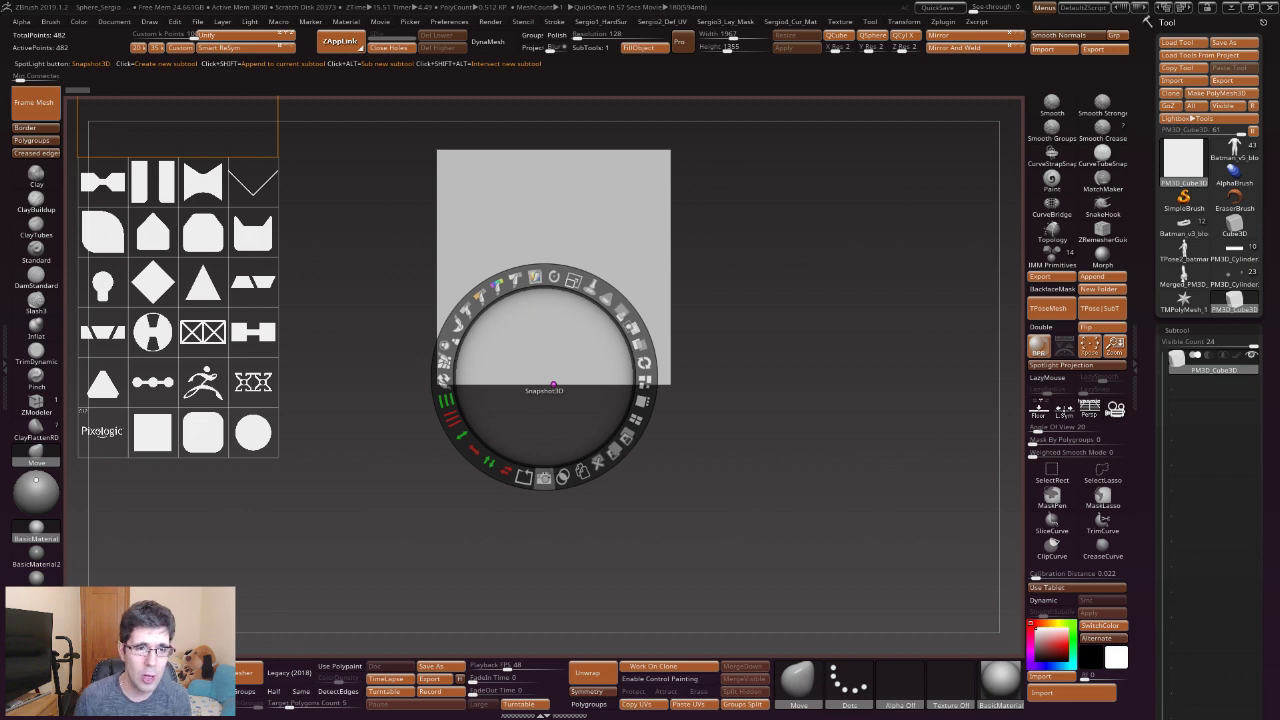
Push the grey square image to the canvas's right edge.
key(z)
mouse_move(457, 286)
mouse_down()
mouse_move(734, 386)
mouse_move(869, 263)
mouse_move(607, 310)
mouse_up()
key(z)
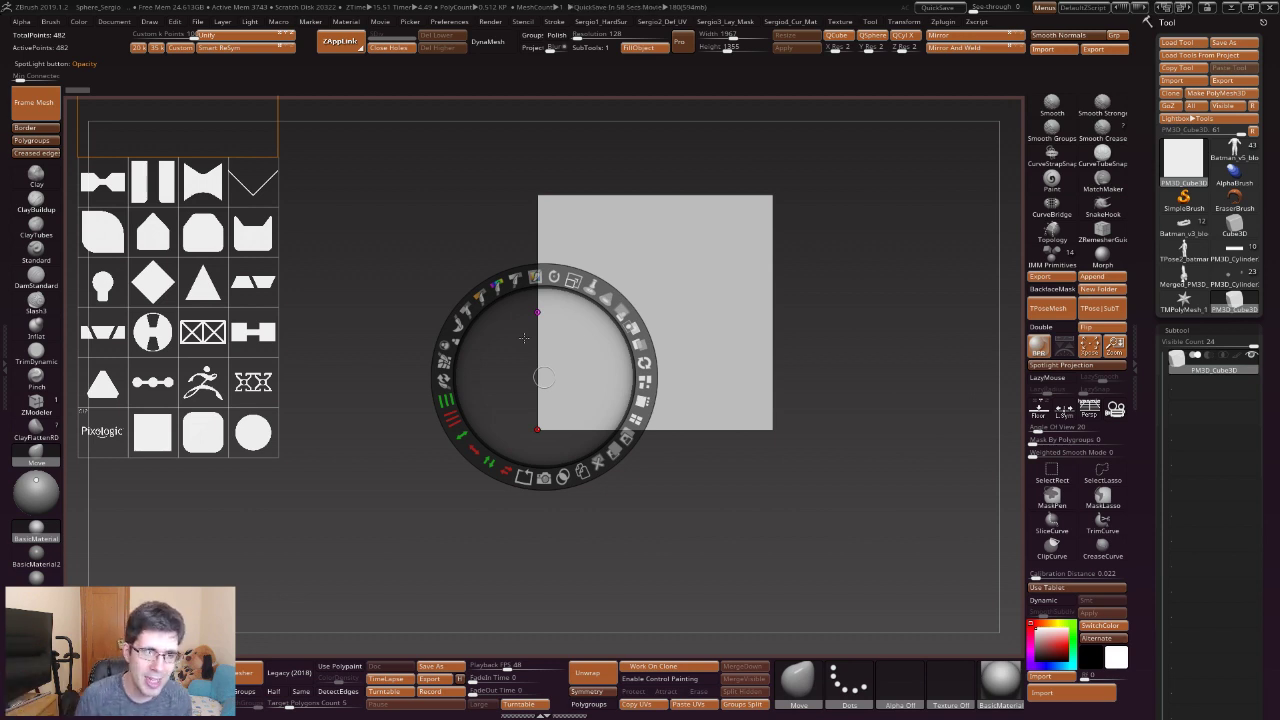
key(z)
drag(217, 278, 520, 300)
key(z)
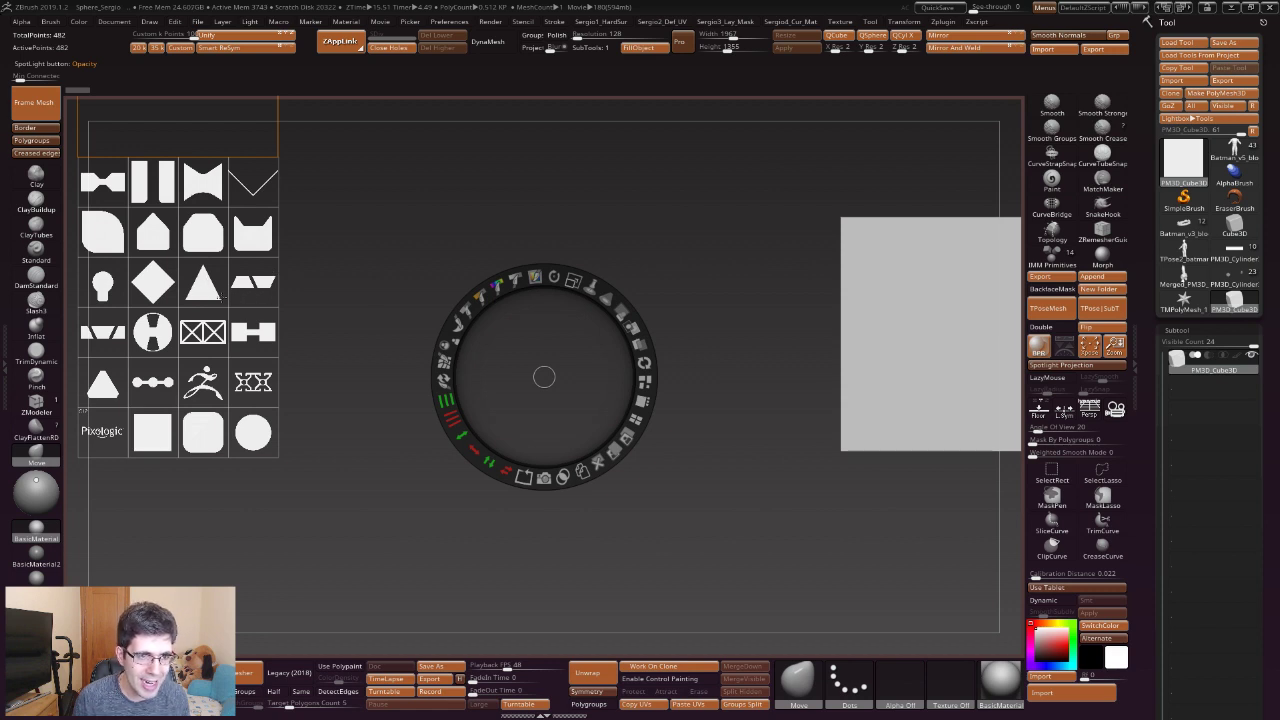
Center and enlarge the triangle alpha, then convert it to a 3D mesh with Snapshot3D.
drag(212, 285, 549, 355)
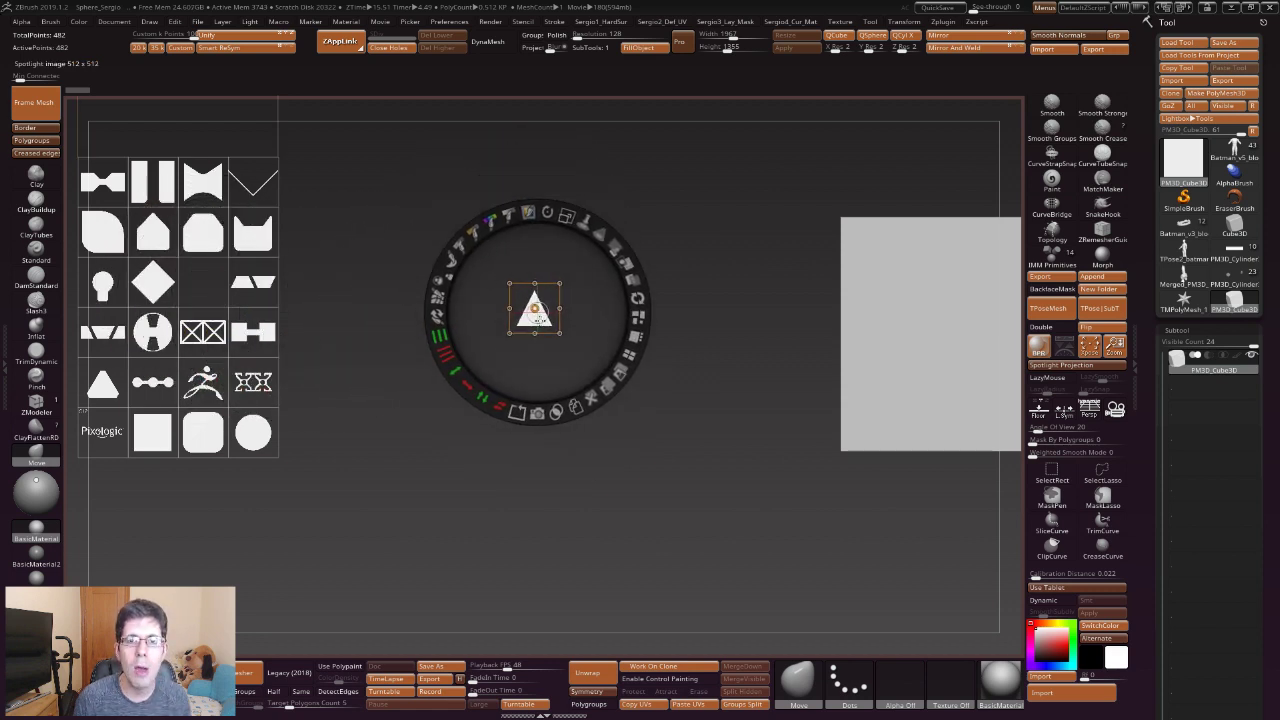
mouse_move(652, 345)
mouse_down()
mouse_move(555, 405)
mouse_move(600, 287)
mouse_move(587, 286)
mouse_up()
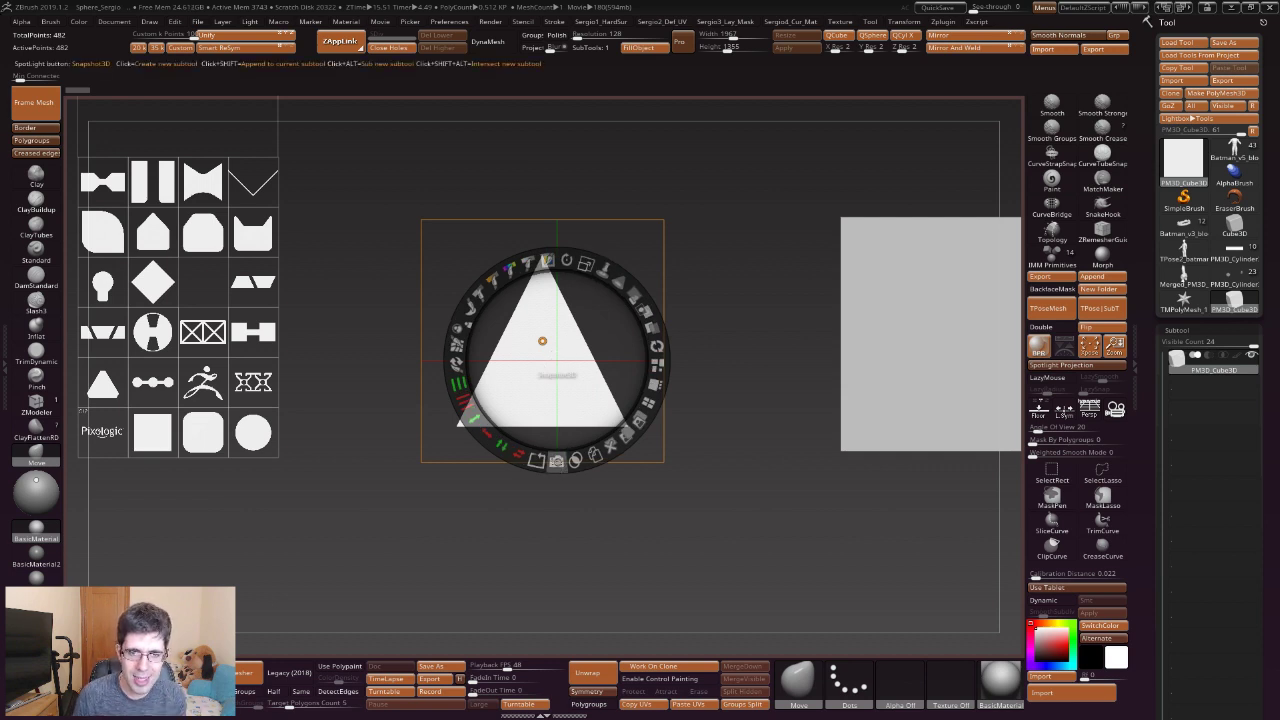
click(556, 460)
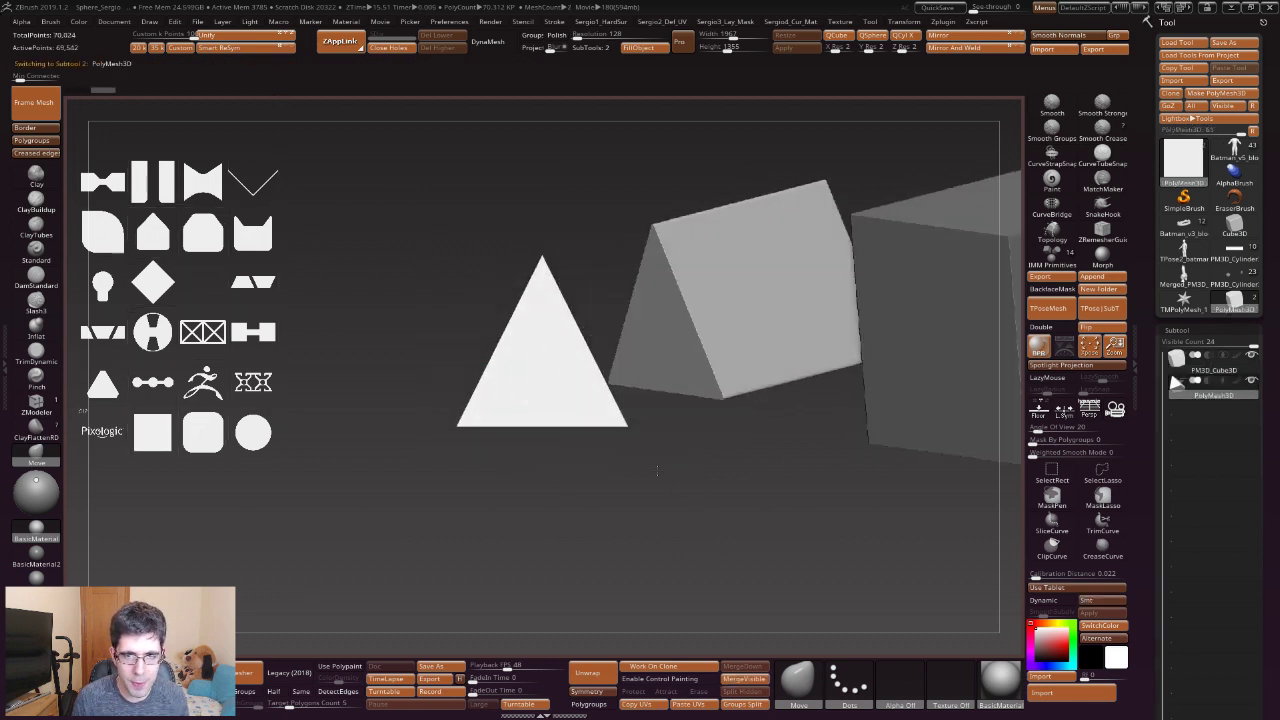
Orbit around the new triangular prism, then return to a flat front view.
drag(644, 497, 728, 472)
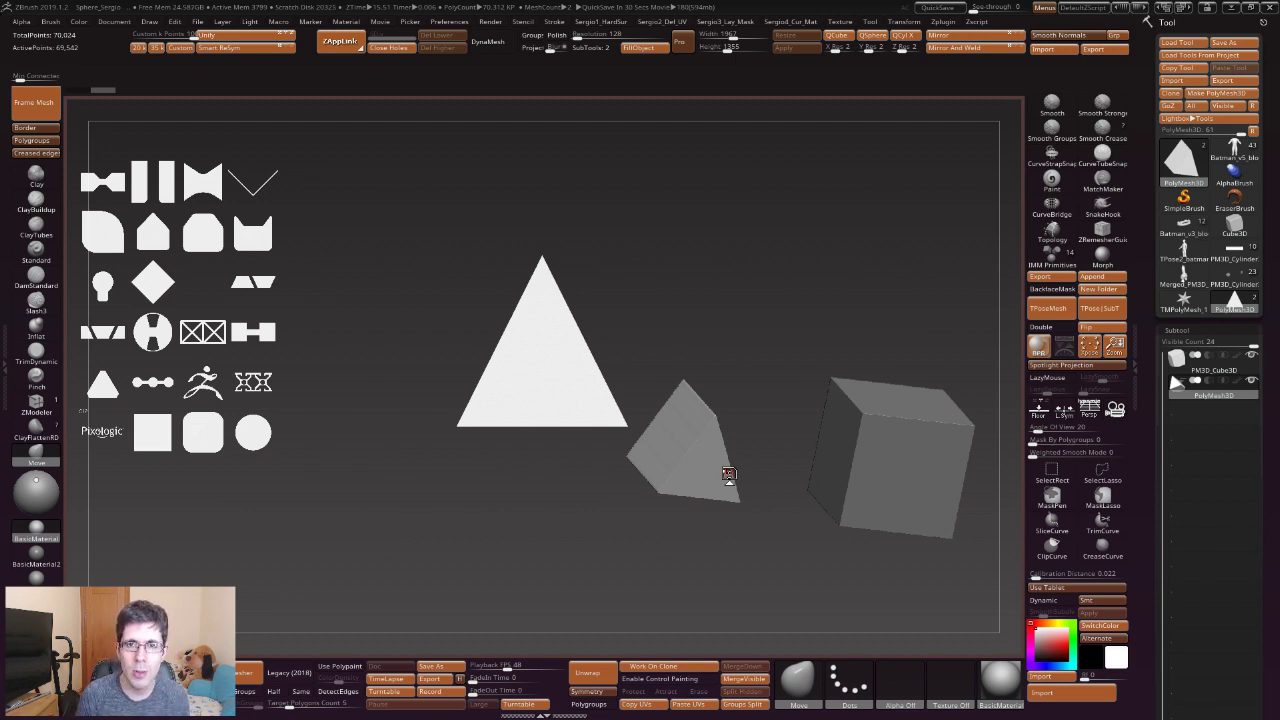
shift+drag(728, 474, 569, 477)
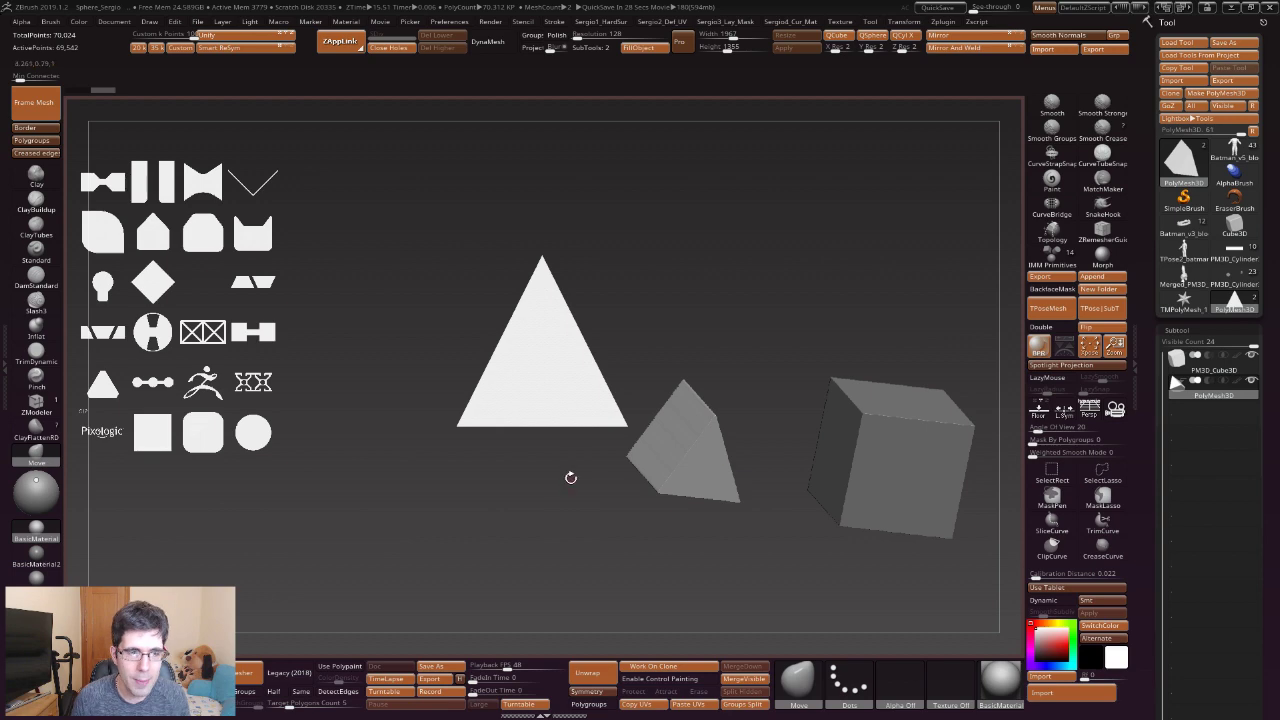
Switch to orthographic view and center and enlarge the Pixologic logo in Spotlight.
key(p)
key(shift+z)
click(101, 431)
drag(101, 431, 544, 529)
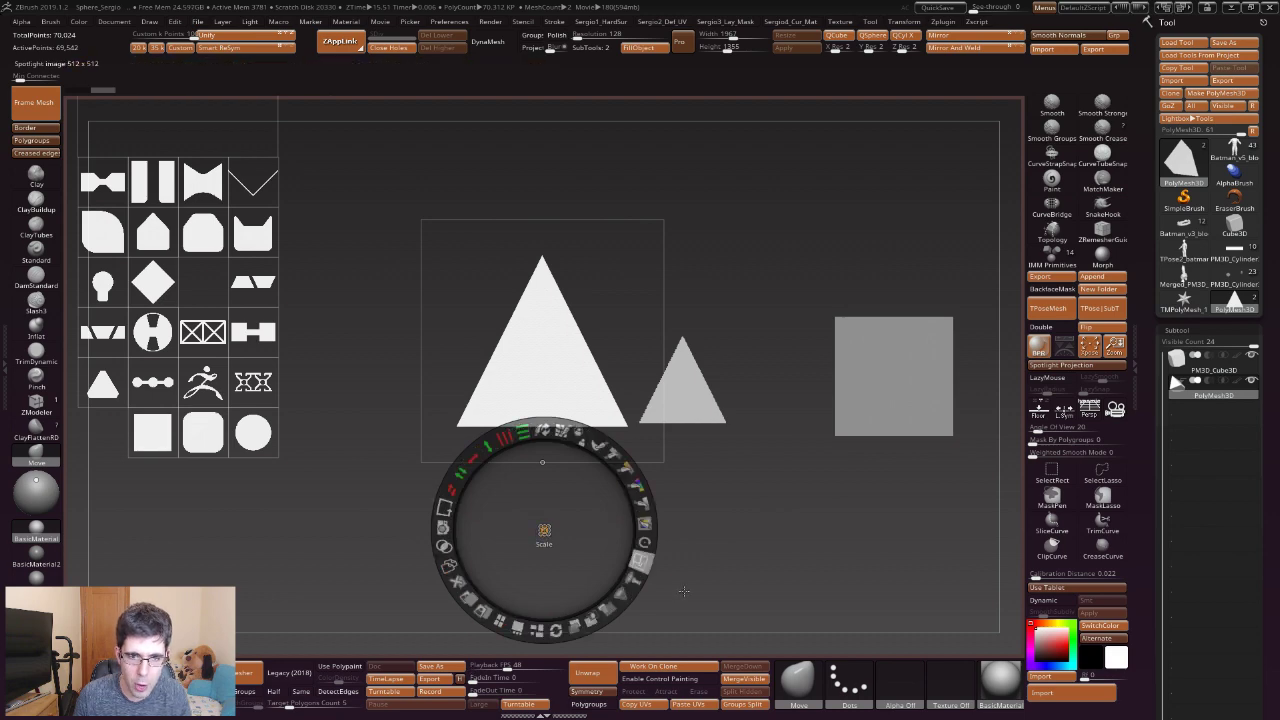
drag(572, 434, 620, 470)
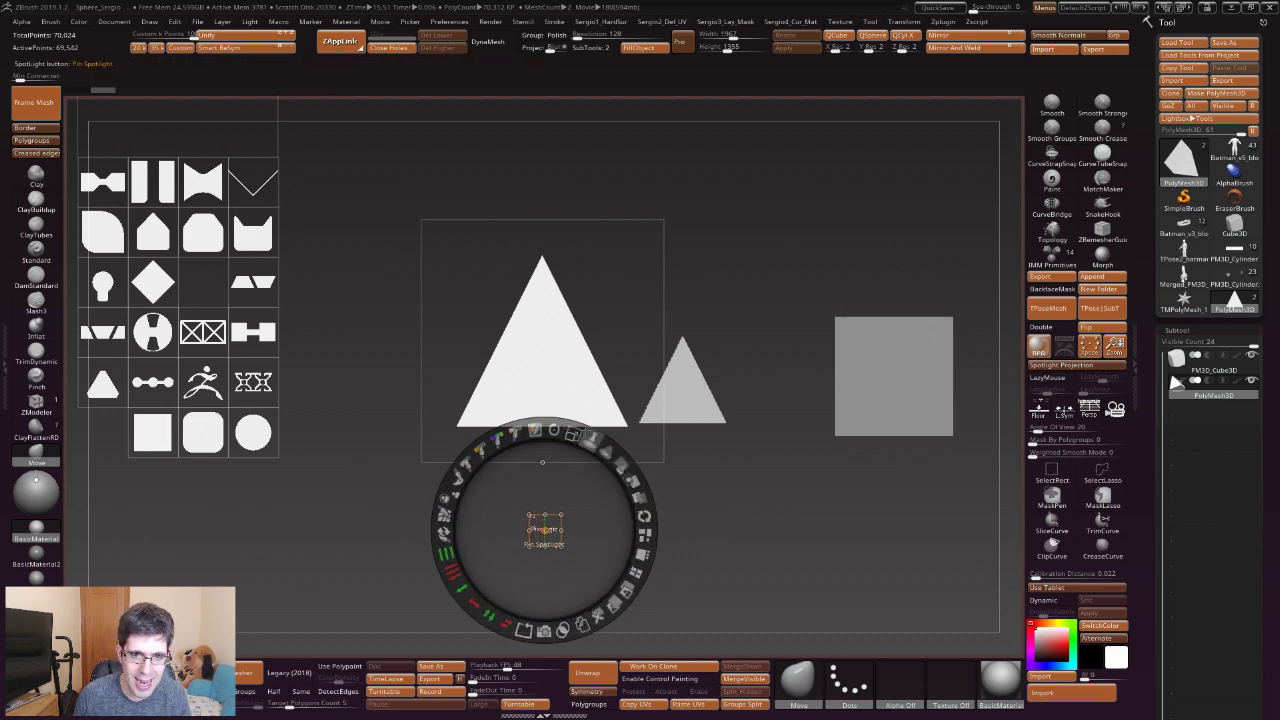
drag(572, 434, 630, 470)
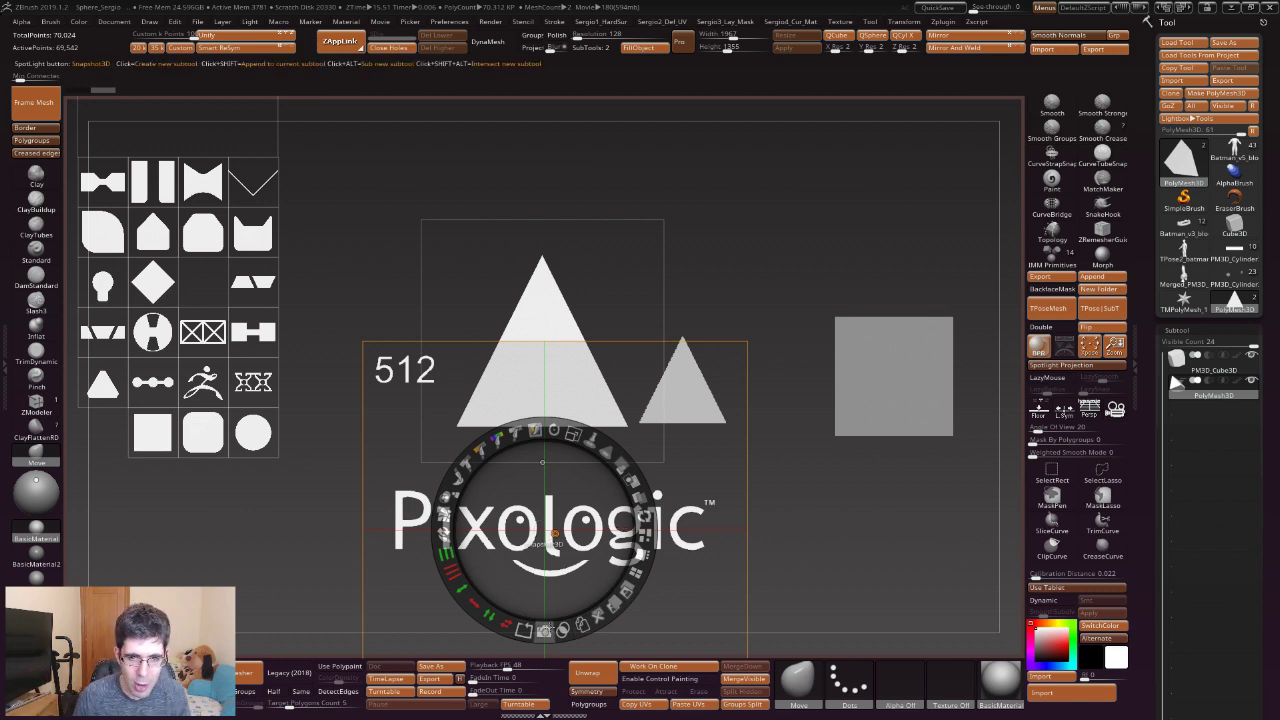
Snapshot the Spotlight shapes into 3D meshes and orbit in to inspect the logo.
click(544, 631)
key(z)
mouse_move(757, 529)
mouse_down()
mouse_move(783, 408)
mouse_move(835, 383)
mouse_move(820, 386)
mouse_up()
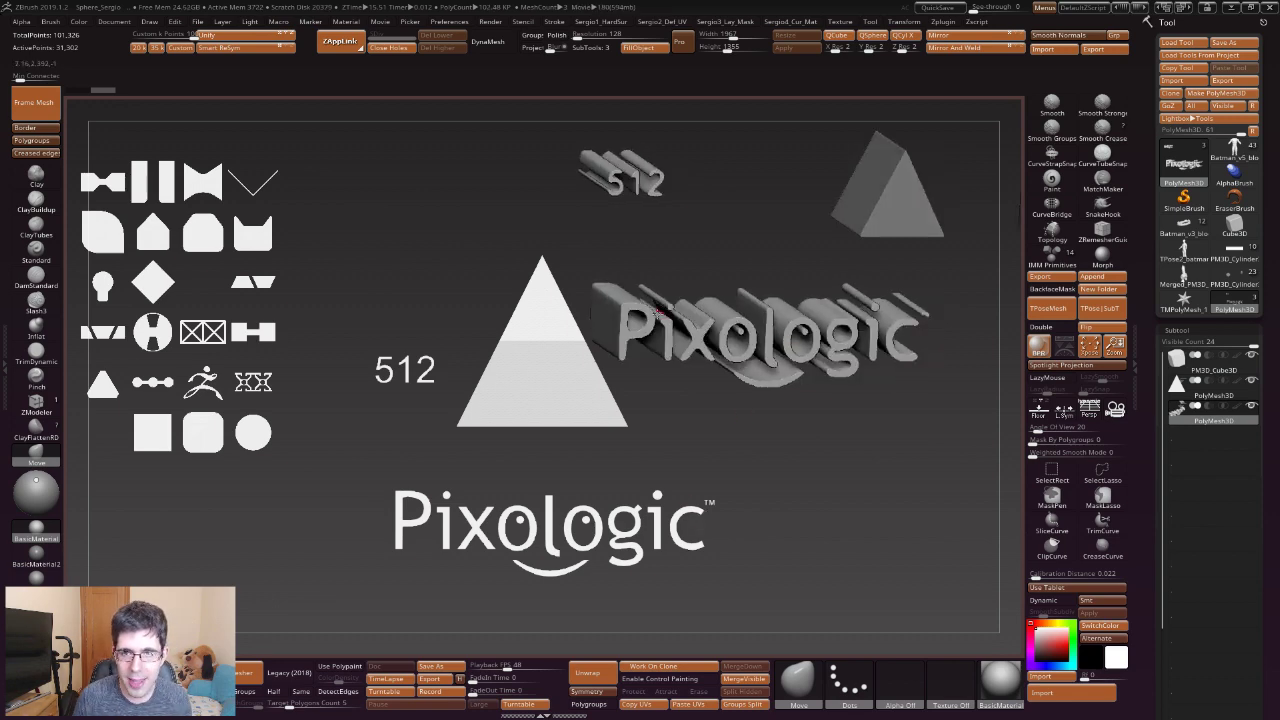
mouse_move(703, 520)
ctrl+right_down()
mouse_move(815, 452)
mouse_move(763, 299)
ctrl+right_up()
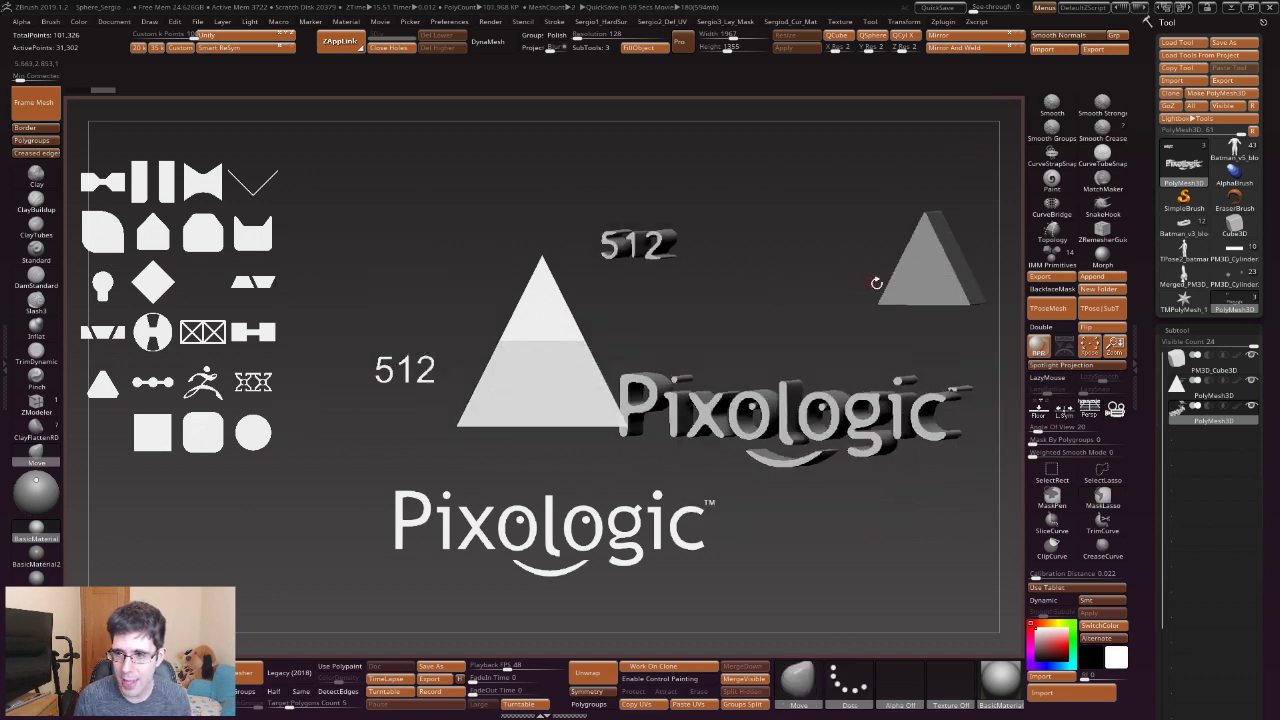
Undo the Snapshot3D meshes back to the lone cube and redisplay the Spotlight dial.
drag(1143, 405, 1143, 369)
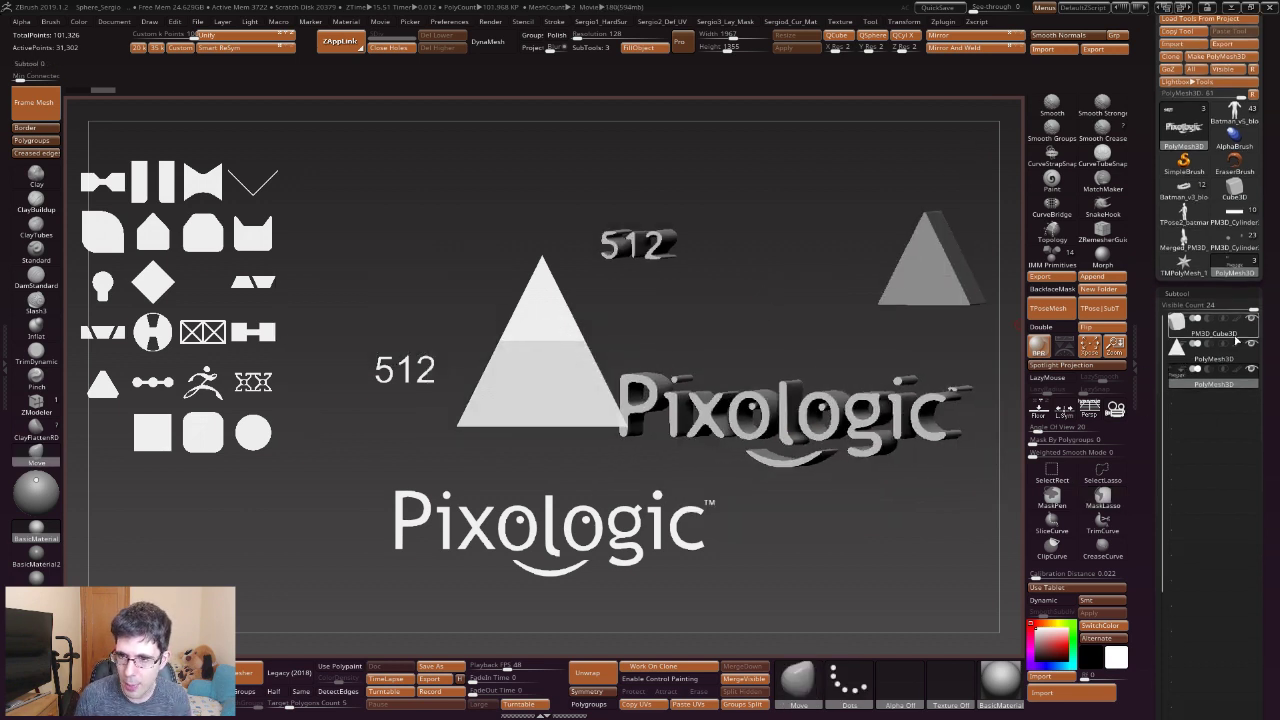
key(ctrl+z)
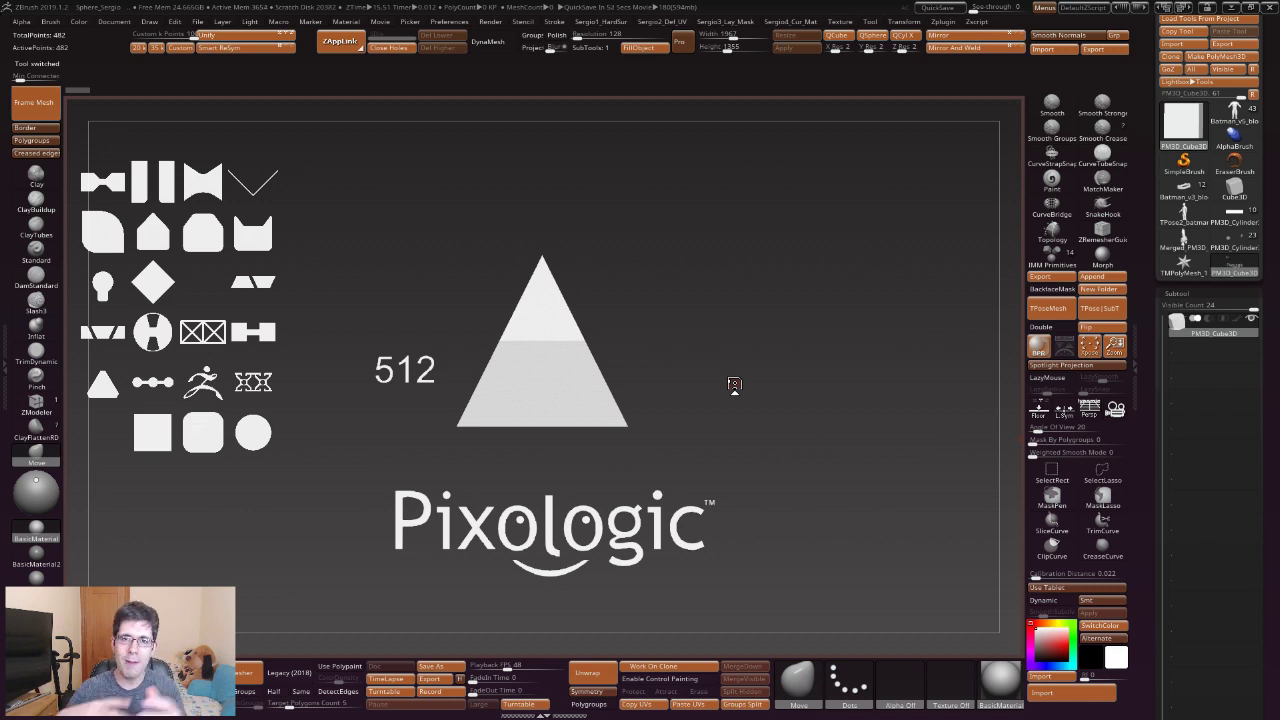
key(shift+z)
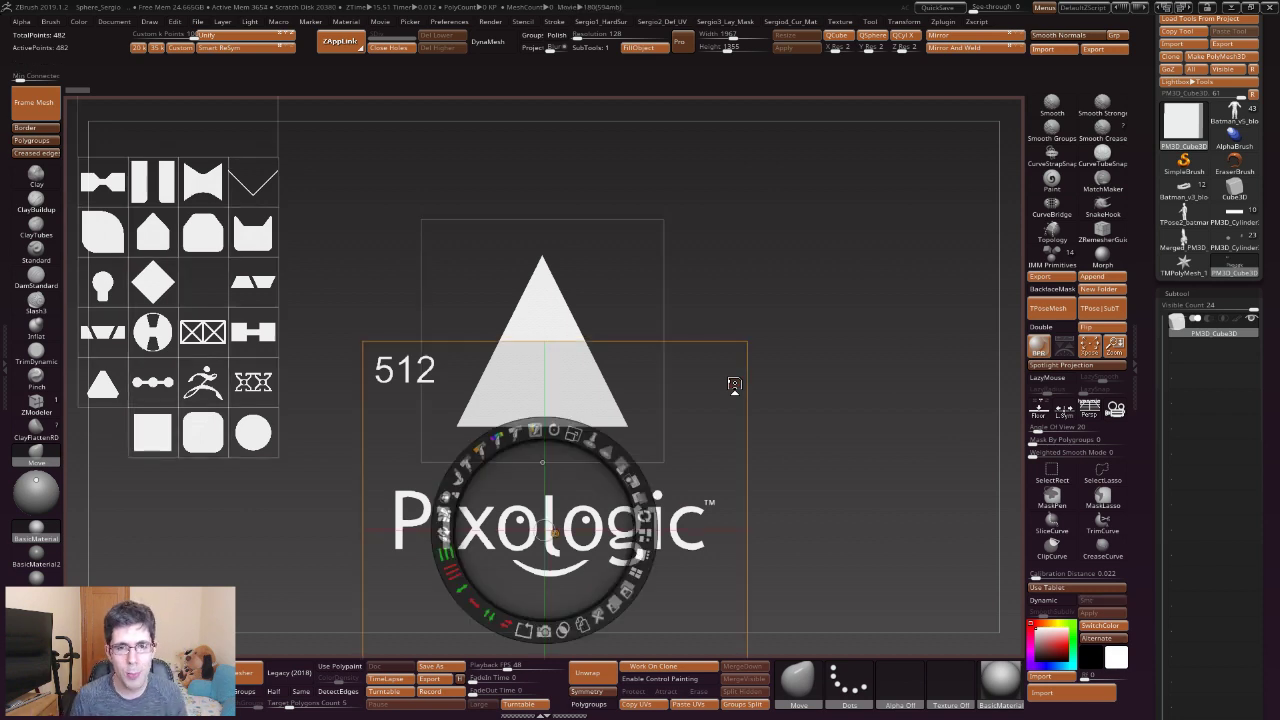
Shrink the triangle image and park it in the top-right corner.
mouse_move(543, 535)
mouse_down()
mouse_move(537, 291)
mouse_move(777, 228)
mouse_up()
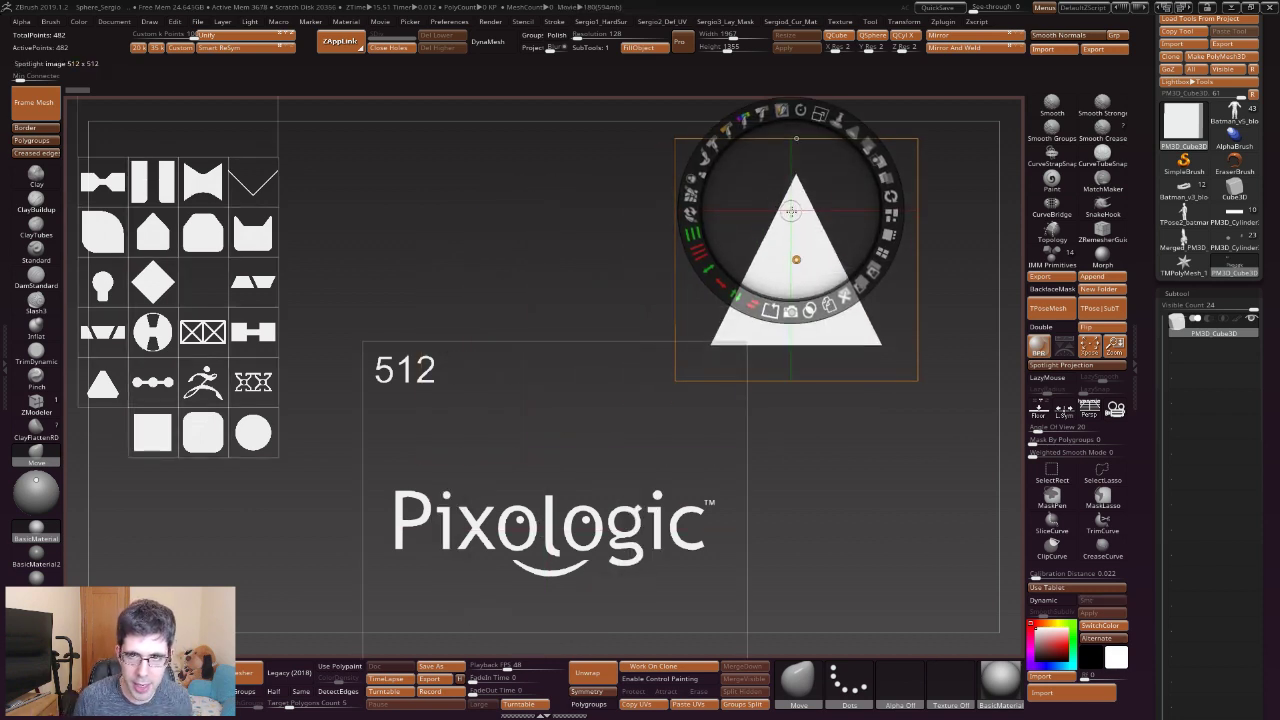
mouse_move(820, 112)
mouse_down()
mouse_move(792, 205)
mouse_move(960, 150)
mouse_up()
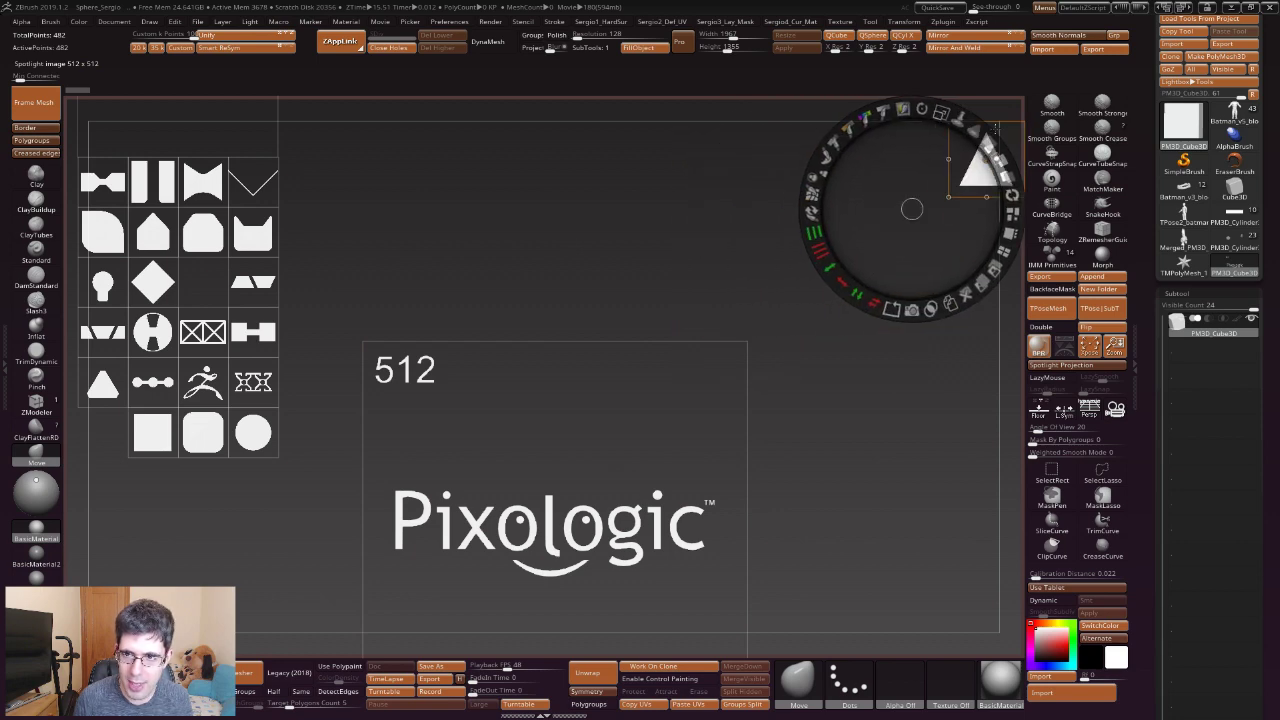
click(594, 466)
Shrink the Pixologic image to a thumbnail, tile the images, and load the rounded tab shape.
drag(582, 517, 880, 410)
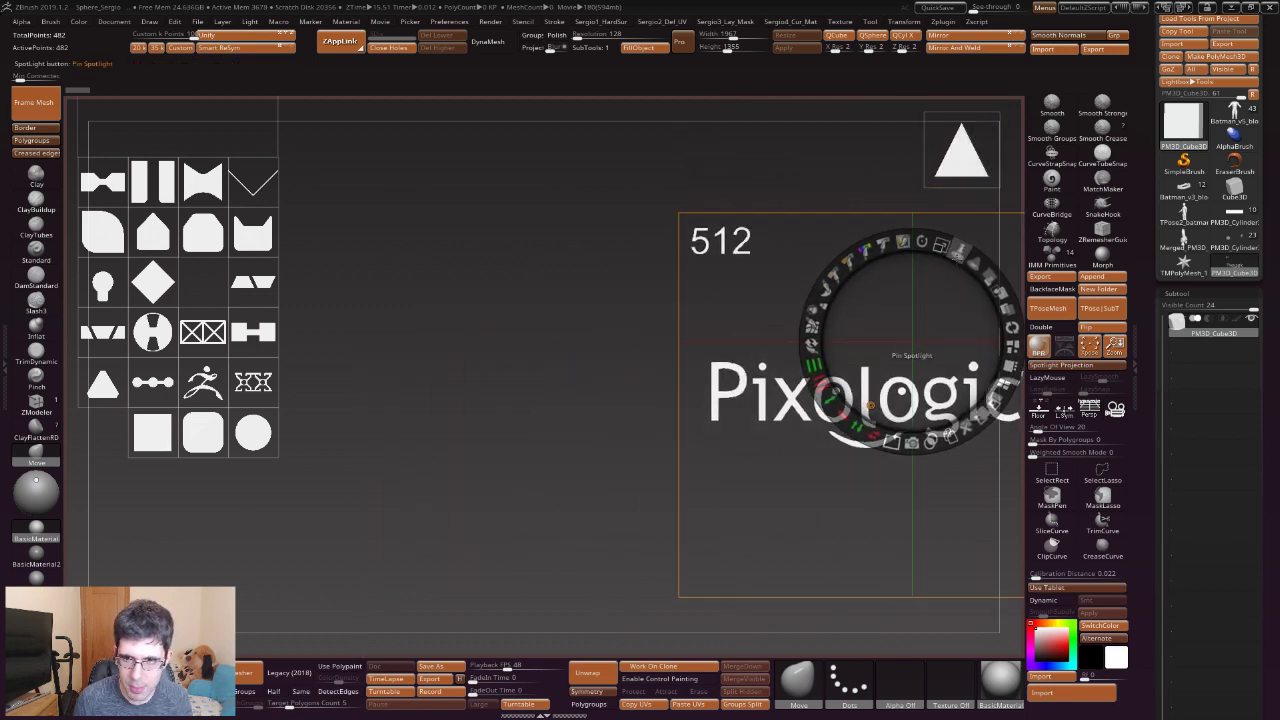
mouse_move(905, 349)
mouse_down()
mouse_move(960, 432)
mouse_move(938, 462)
mouse_up()
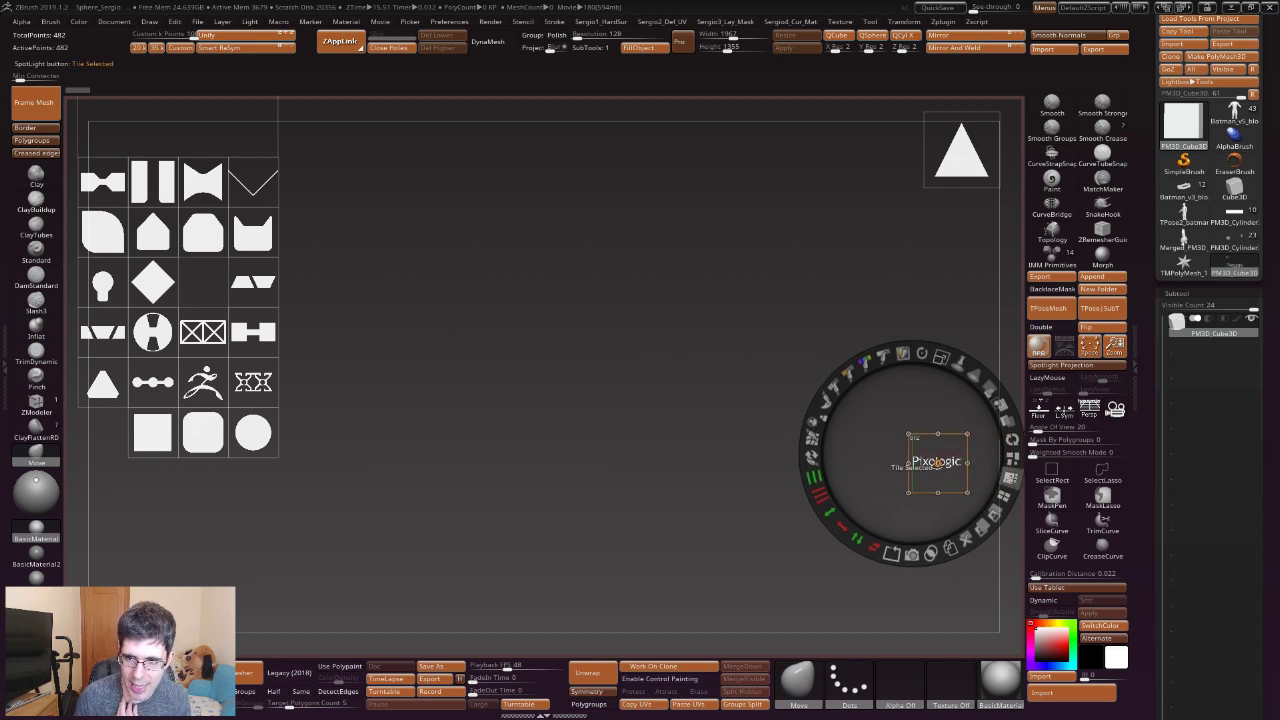
click(912, 462)
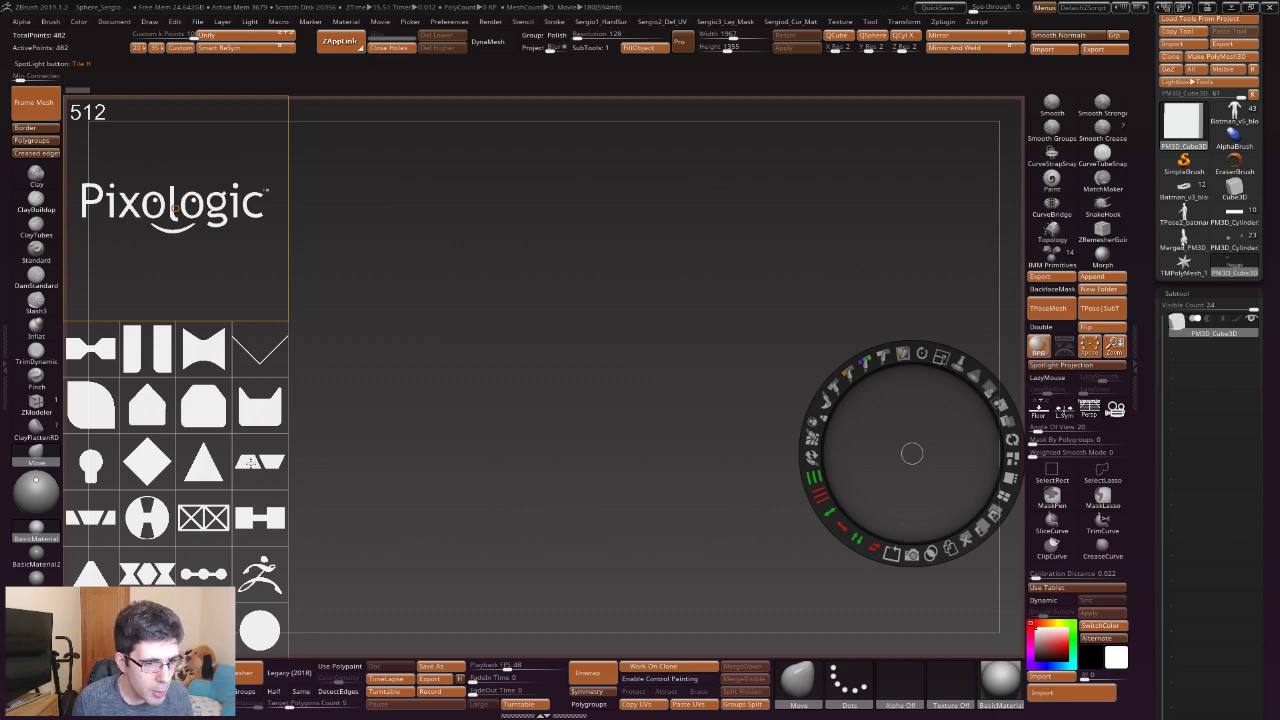
click(209, 404)
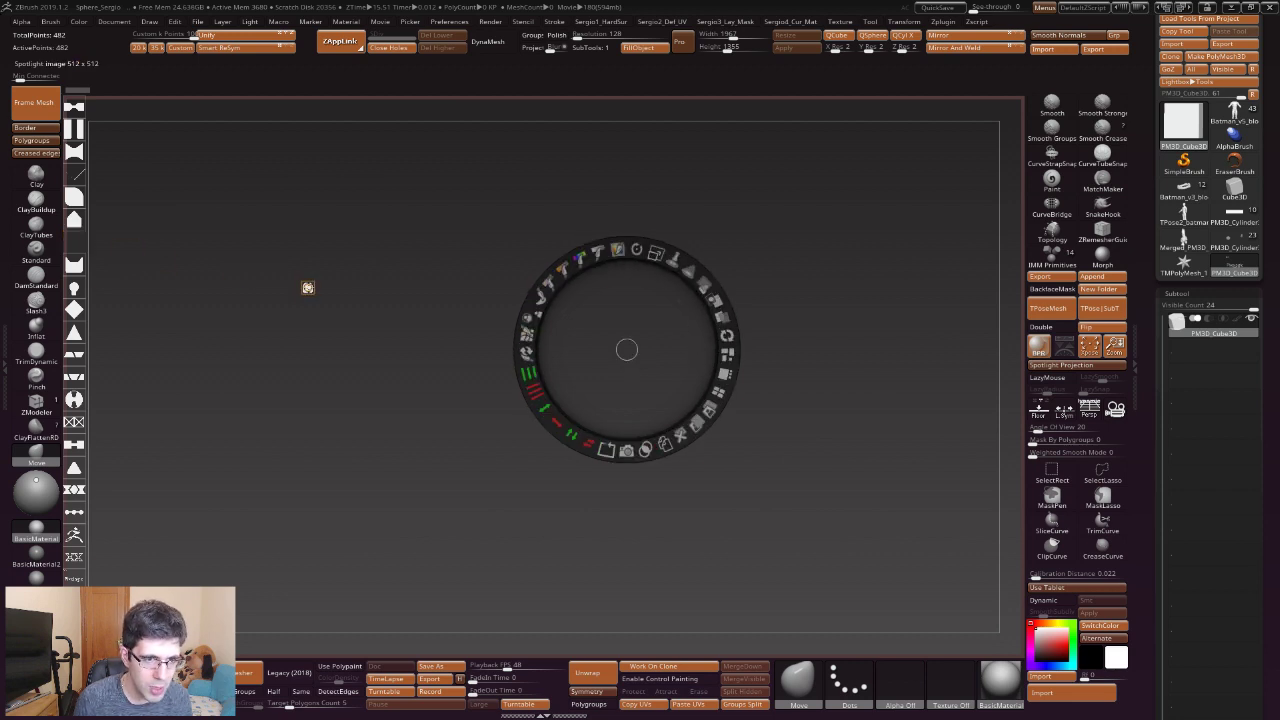
Enlarge the rounded tab shape and reposition it at the canvas centre.
drag(560, 238, 560, 300)
click(680, 375)
click(486, 329)
mouse_move(511, 358)
mouse_down()
mouse_move(789, 420)
mouse_move(643, 407)
mouse_up()
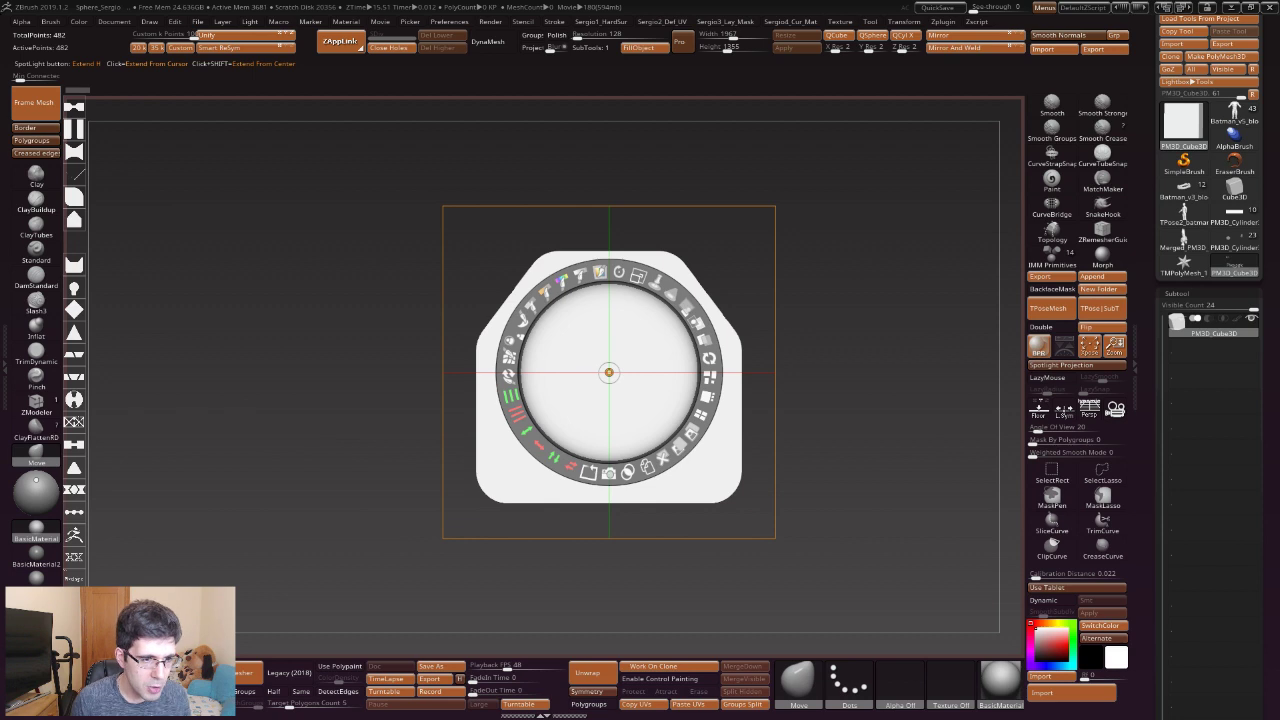
Move the dial aside and duplicate the circle image, offsetting the copy.
key(z)
key(z)
mouse_move(266, 329)
mouse_down()
mouse_move(296, 276)
mouse_move(353, 290)
mouse_move(222, 236)
mouse_up()
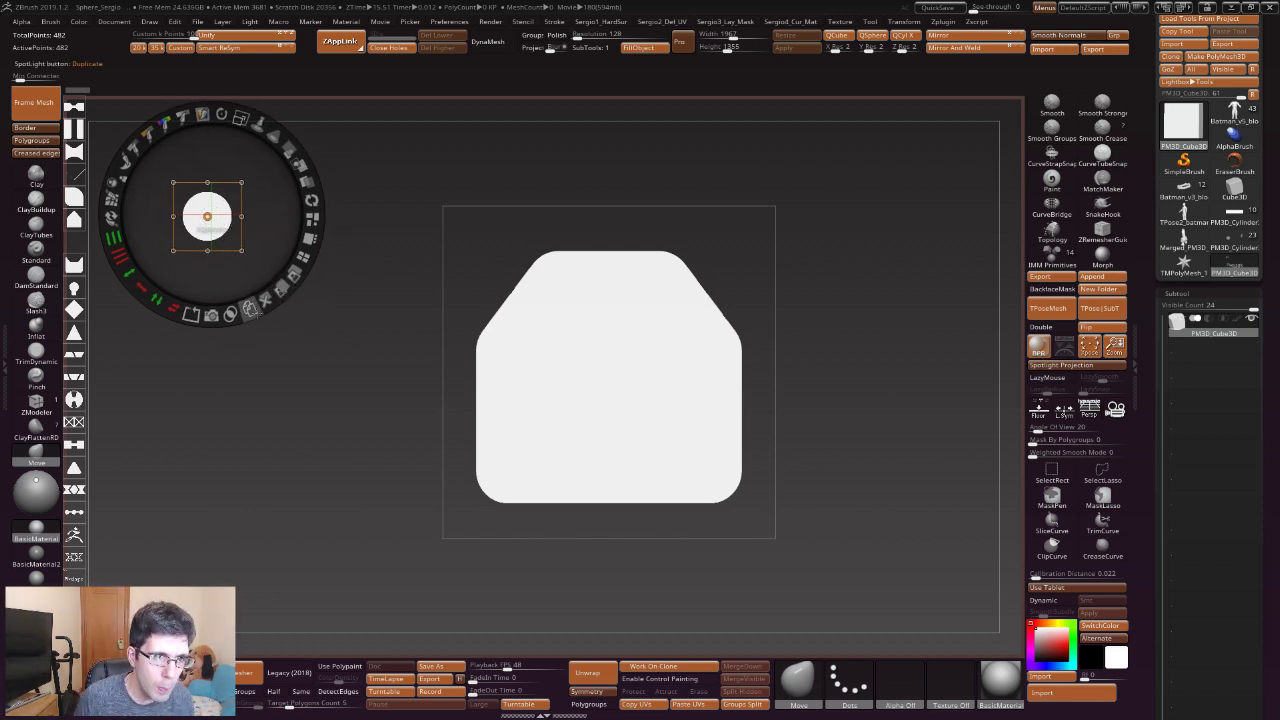
click(236, 292)
drag(236, 292, 328, 420)
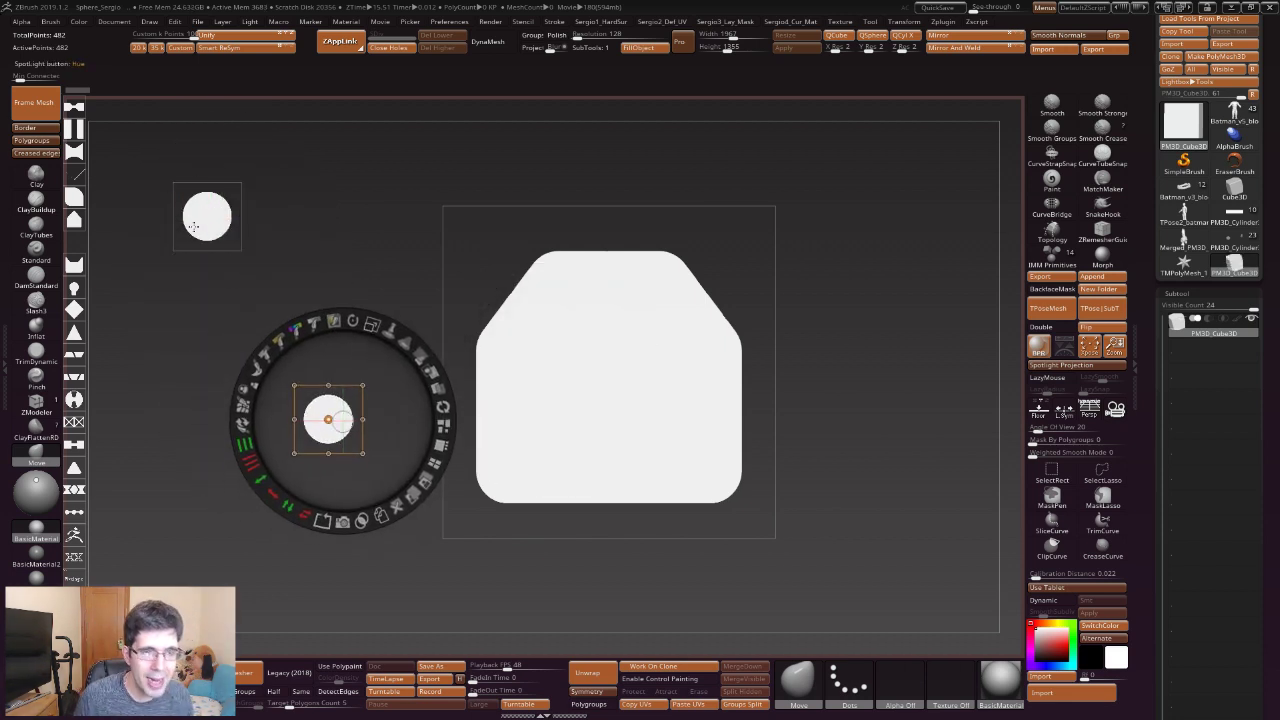
Park a small copy of the house shape at the left and bring the circle toward it.
click(641, 381)
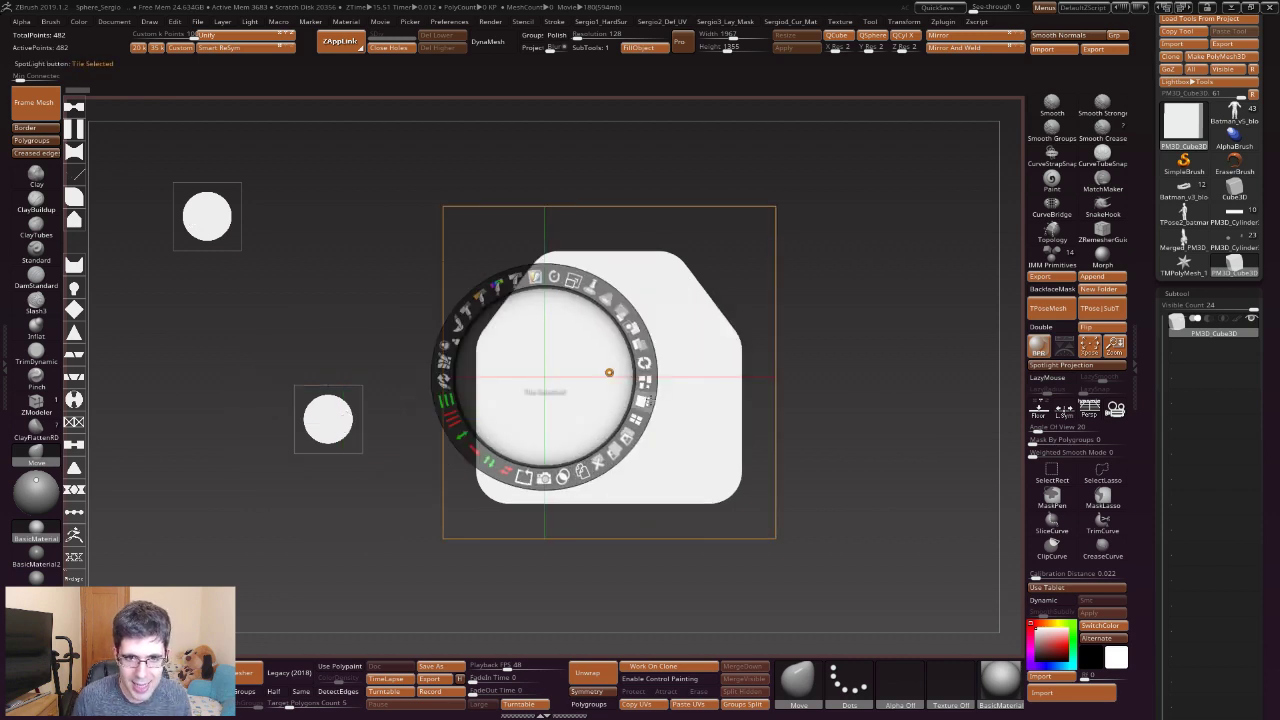
drag(590, 399, 233, 316)
drag(224, 210, 214, 214)
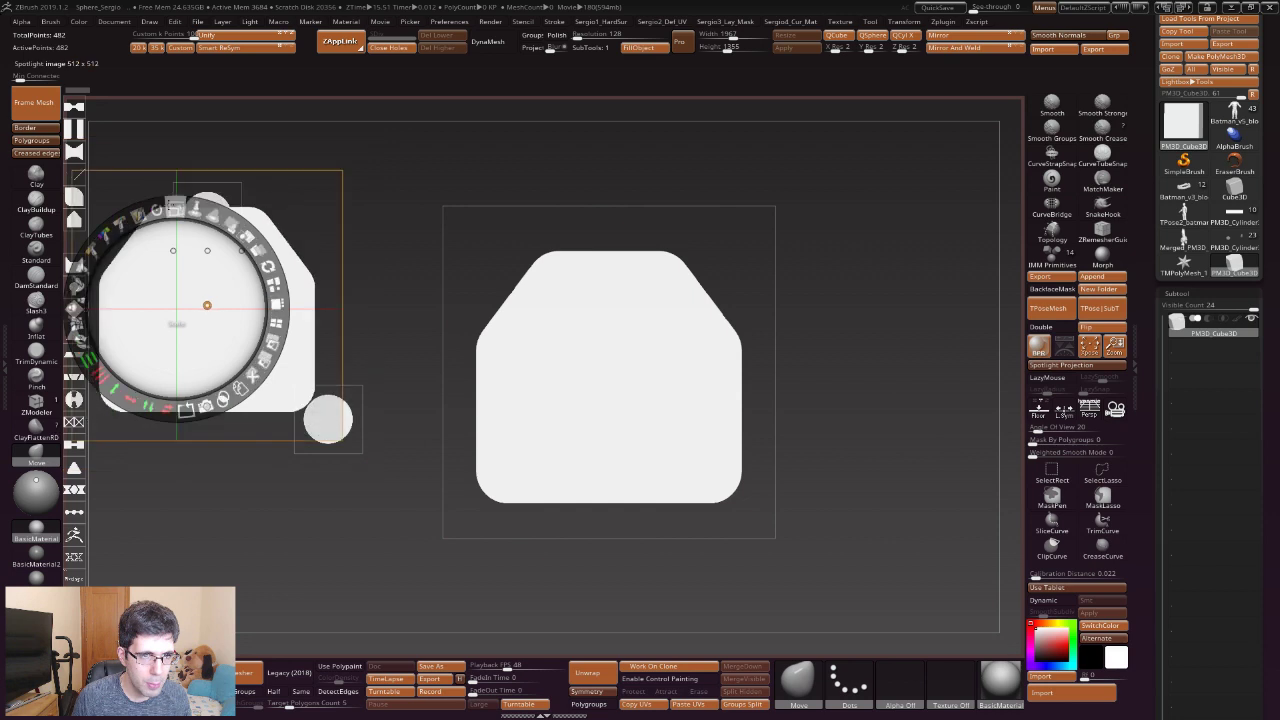
mouse_move(324, 420)
mouse_down()
mouse_move(522, 460)
mouse_move(408, 437)
mouse_up()
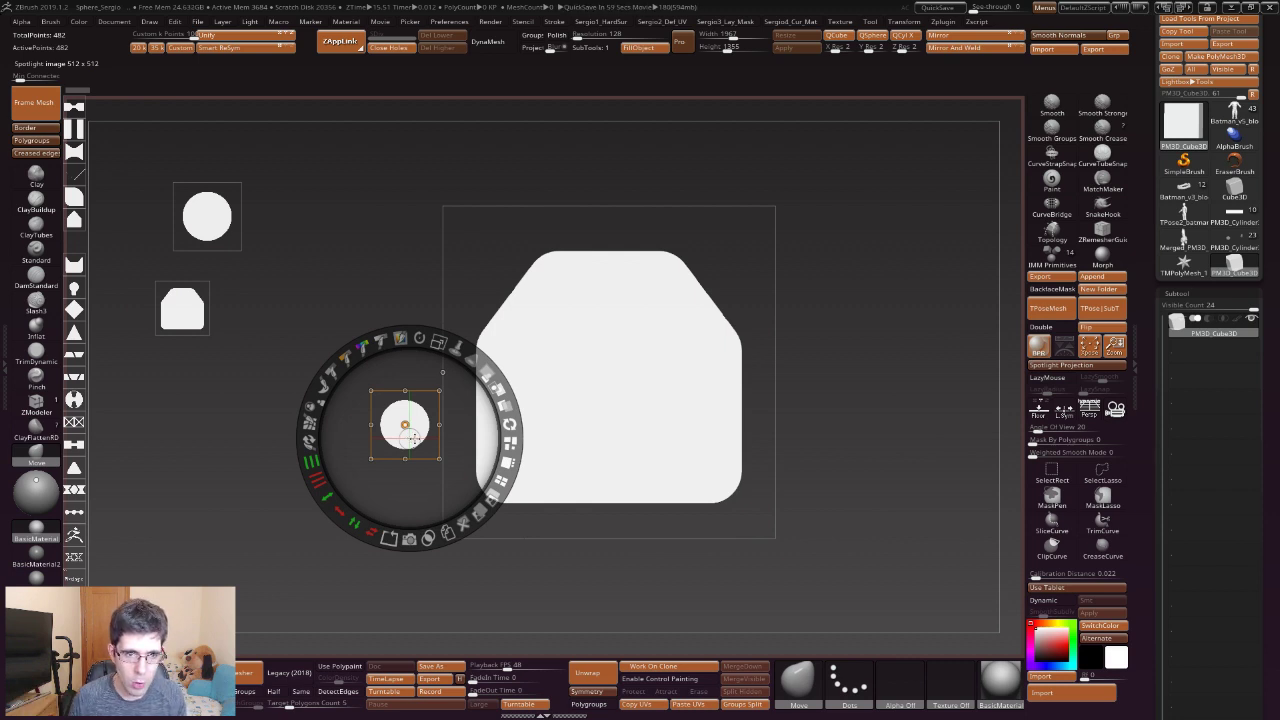
Add a circle to the house's upper-left edge as a round tab.
mouse_move(422, 431)
mouse_down()
mouse_move(586, 462)
mouse_move(543, 454)
mouse_move(535, 476)
mouse_up()
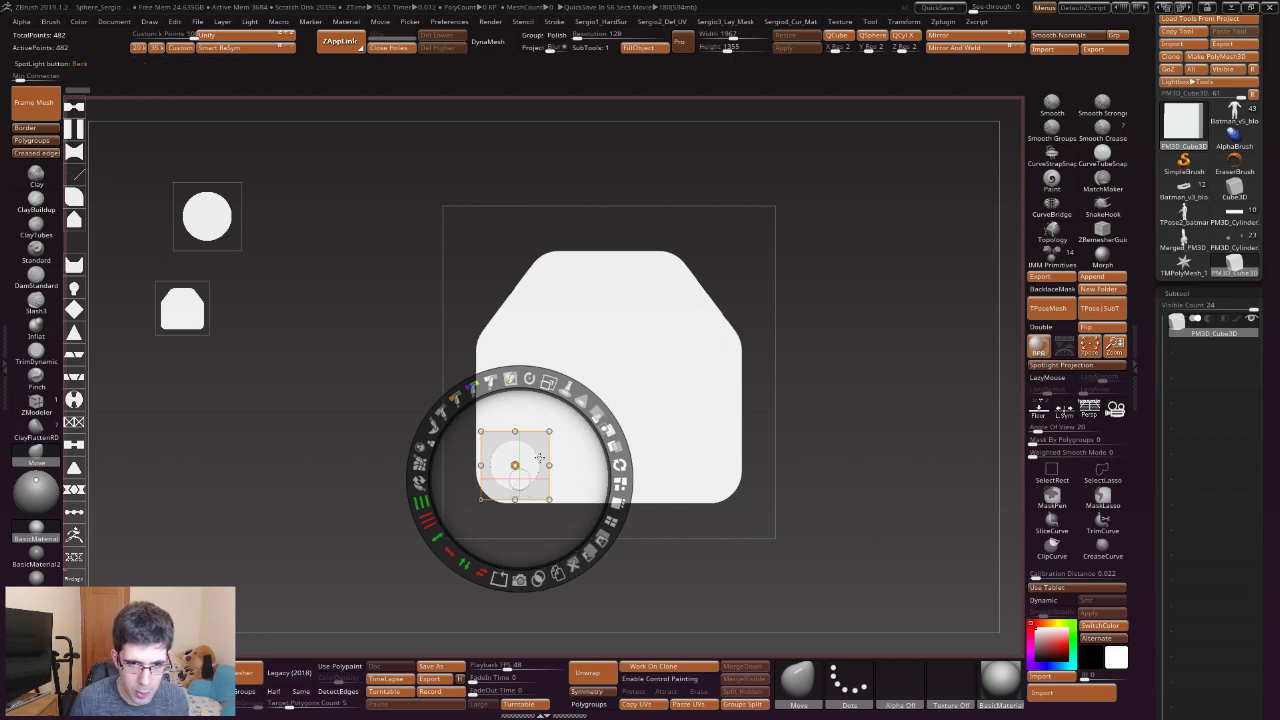
drag(539, 458, 496, 339)
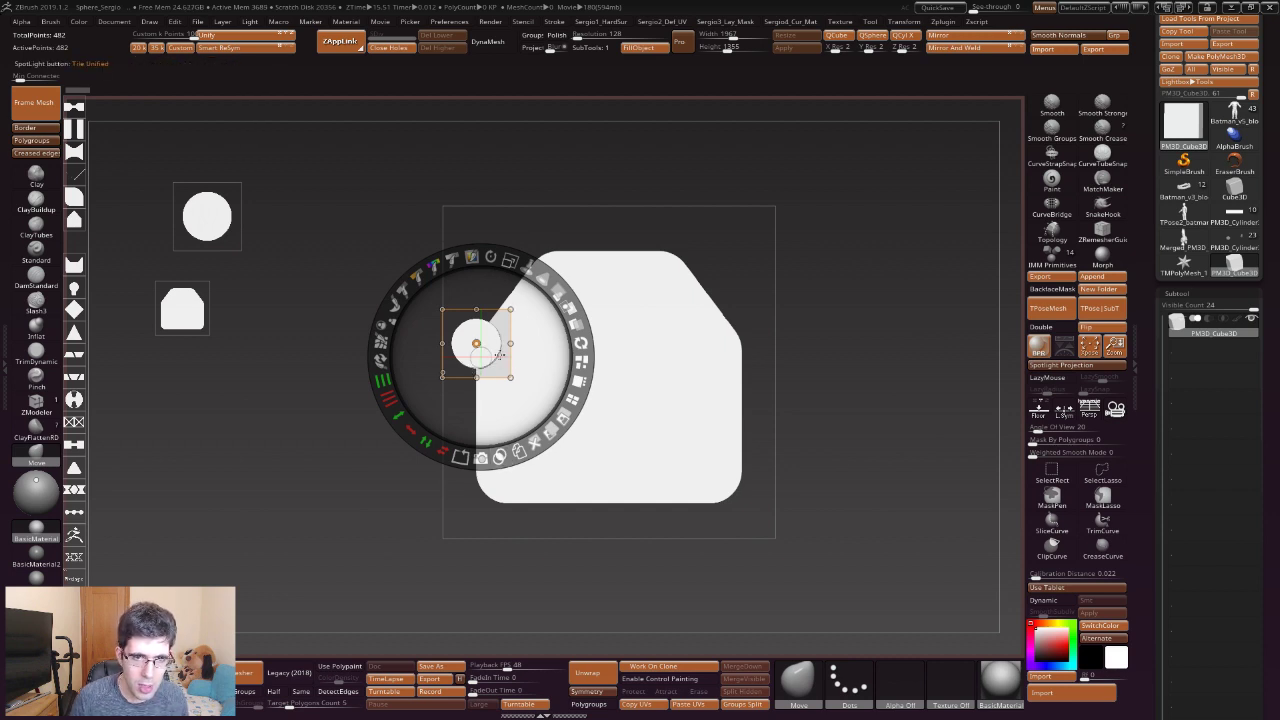
drag(500, 354, 330, 392)
drag(534, 414, 508, 386)
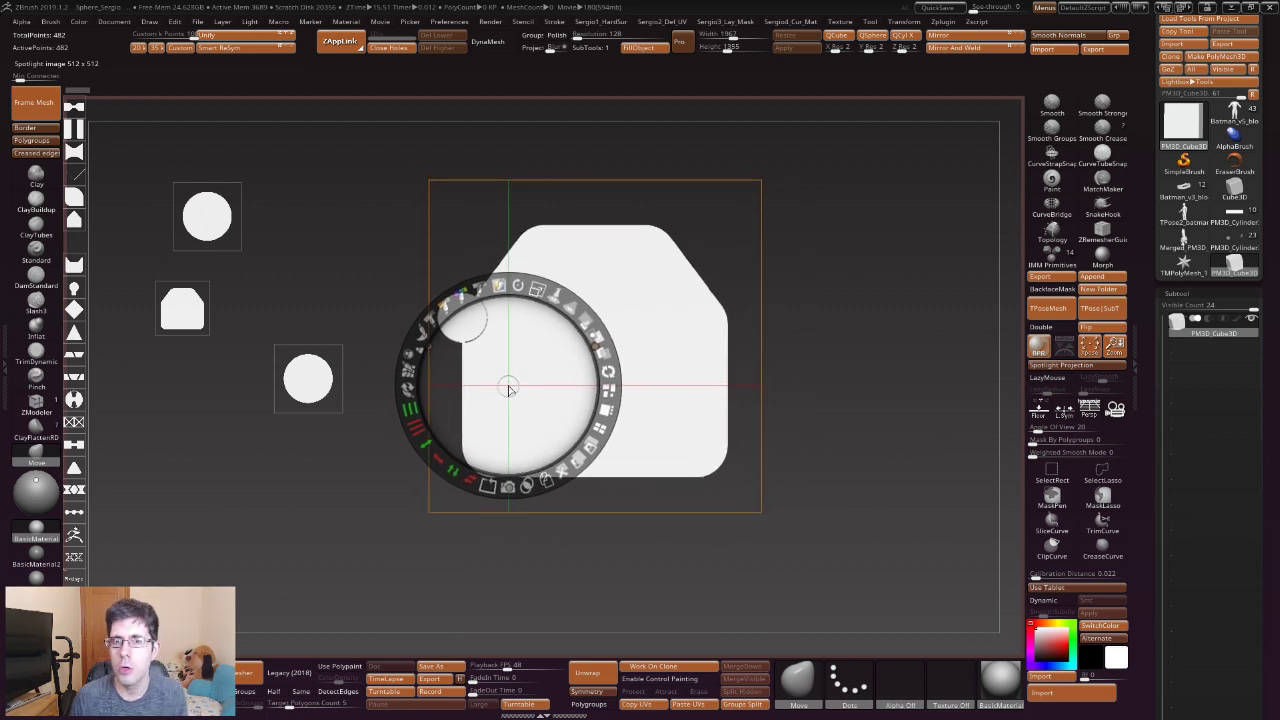
Subtract a circle at the house's lower left to cut a round hole.
mouse_move(302, 361)
mouse_down()
mouse_move(330, 388)
mouse_move(500, 425)
mouse_move(500, 437)
mouse_up()
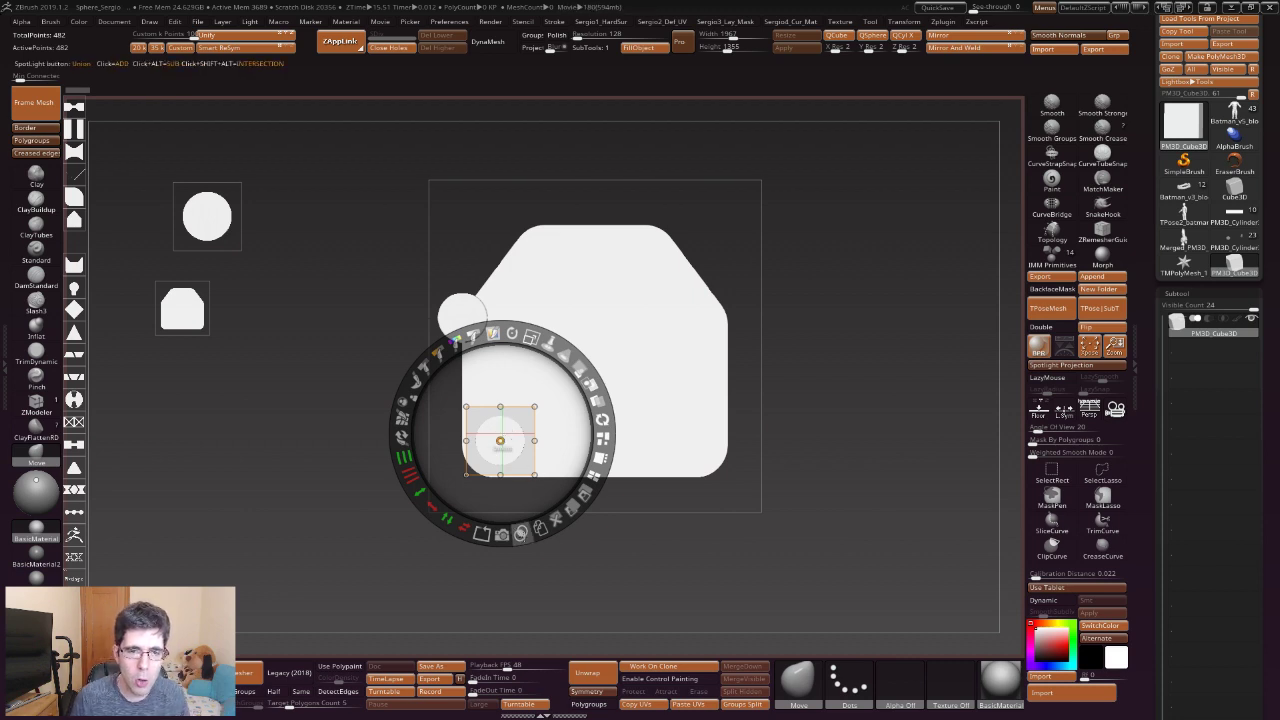
drag(500, 440, 328, 443)
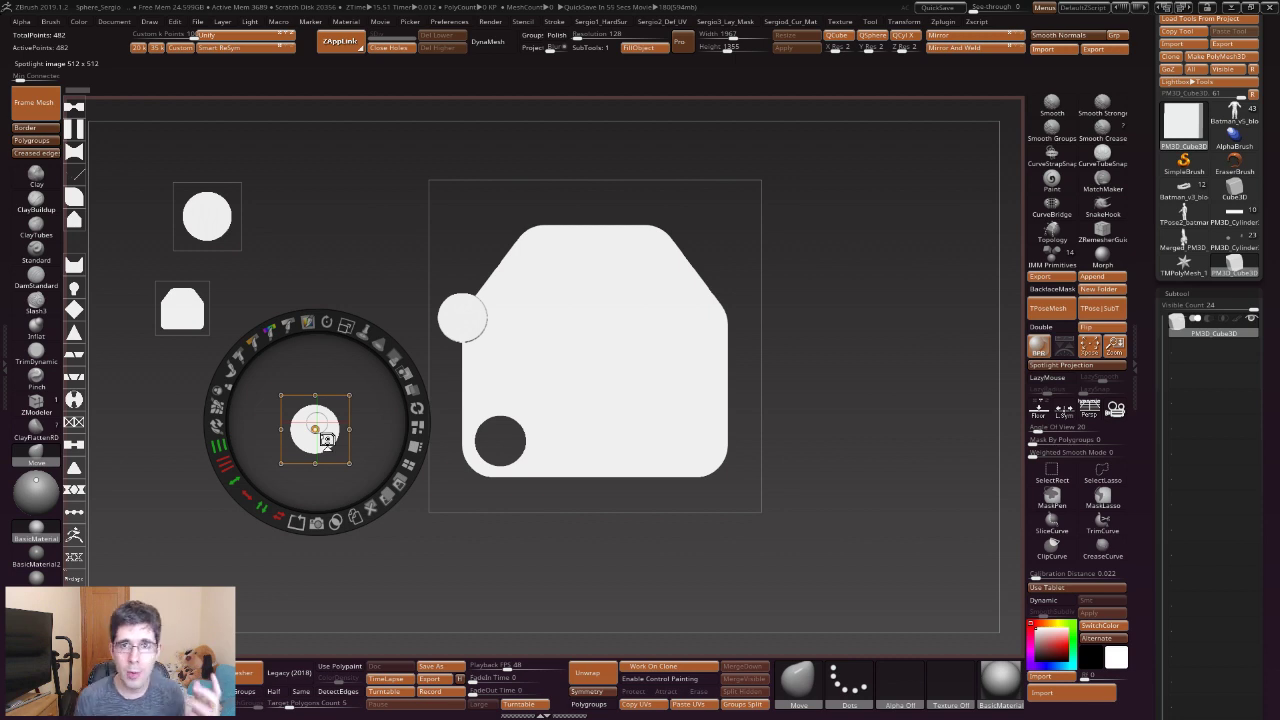
click(567, 403)
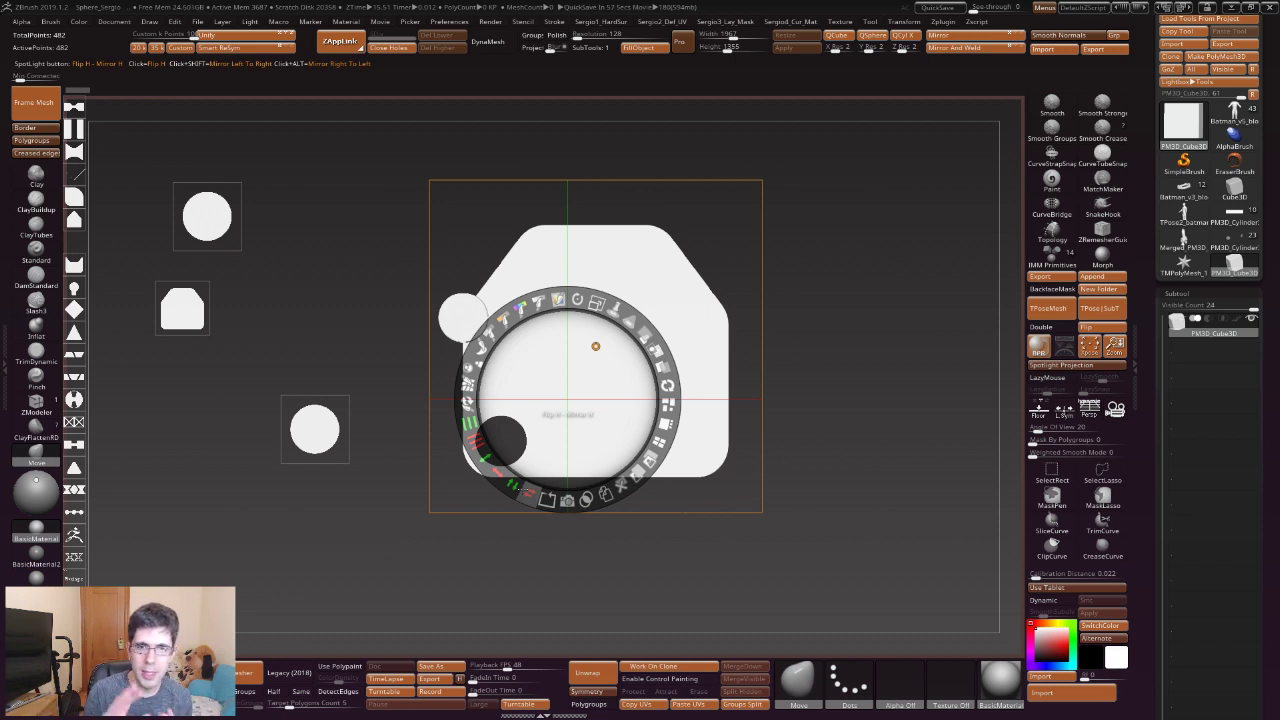
Mirror the left round tab and hole onto the right side of the house shape.
click(530, 496)
click(531, 496)
click(531, 496)
click(531, 496)
click(531, 496)
click(531, 496)
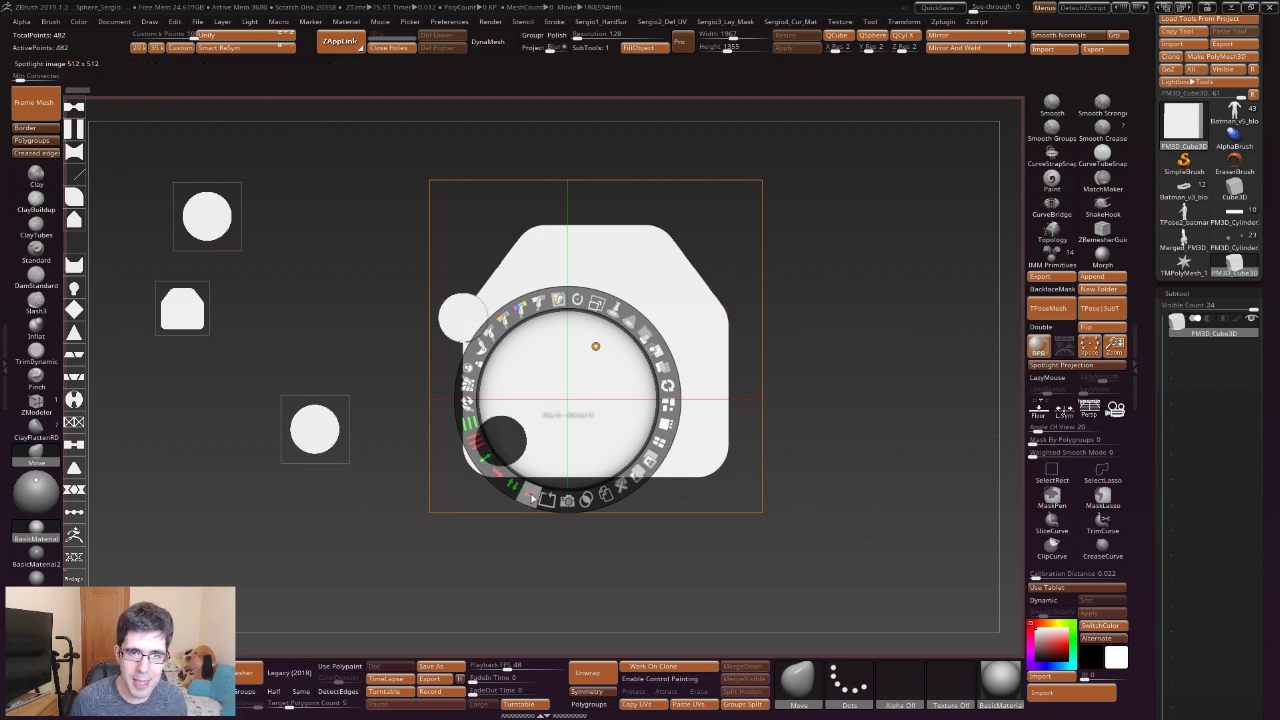
click(531, 496)
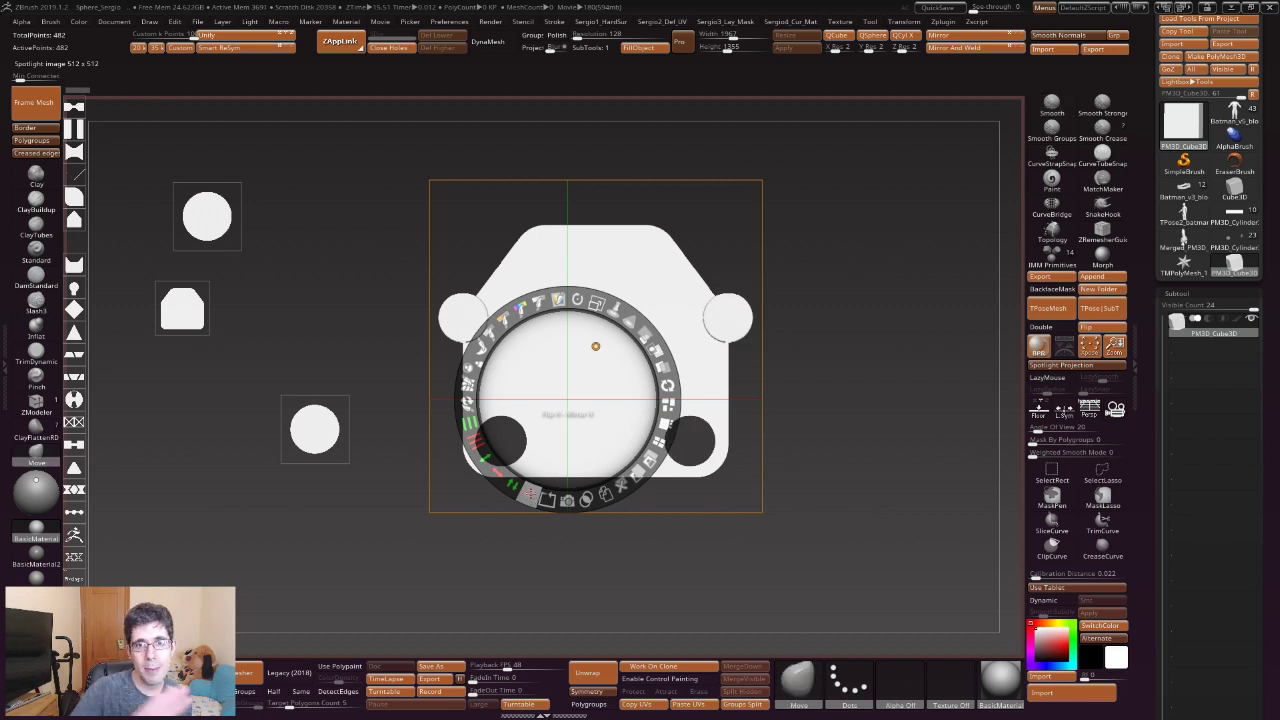
click(531, 496)
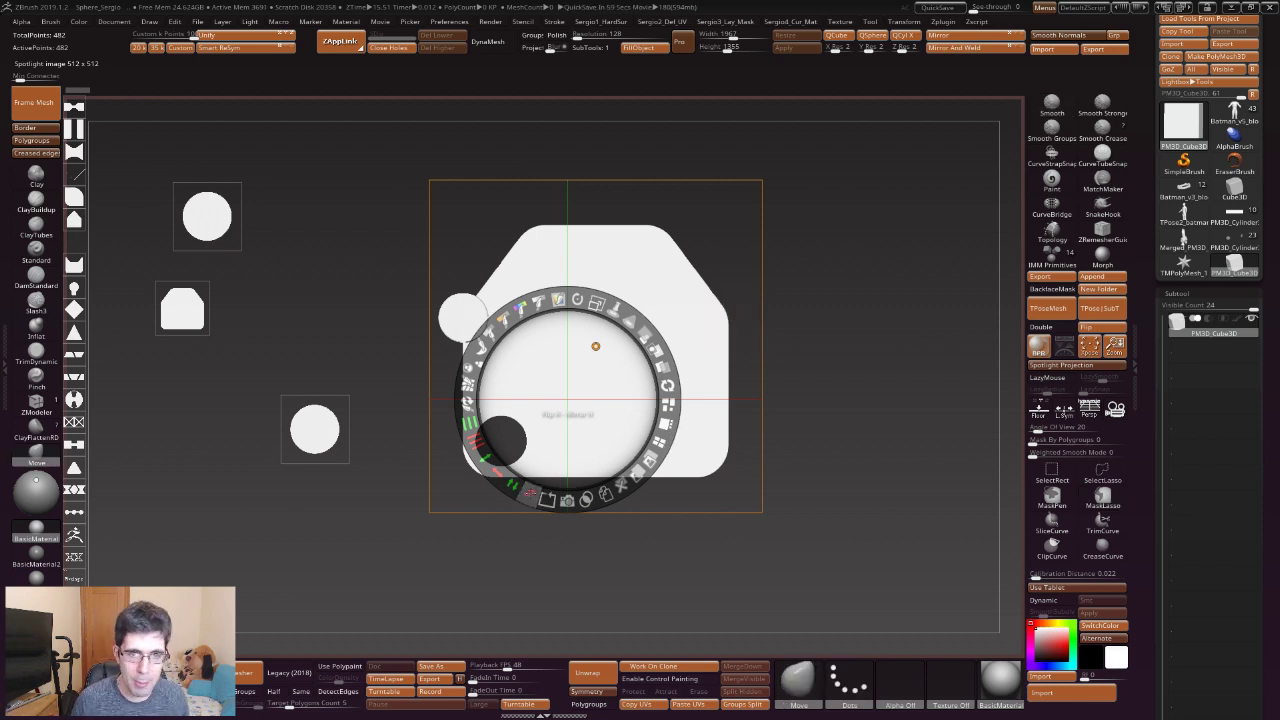
click(531, 496)
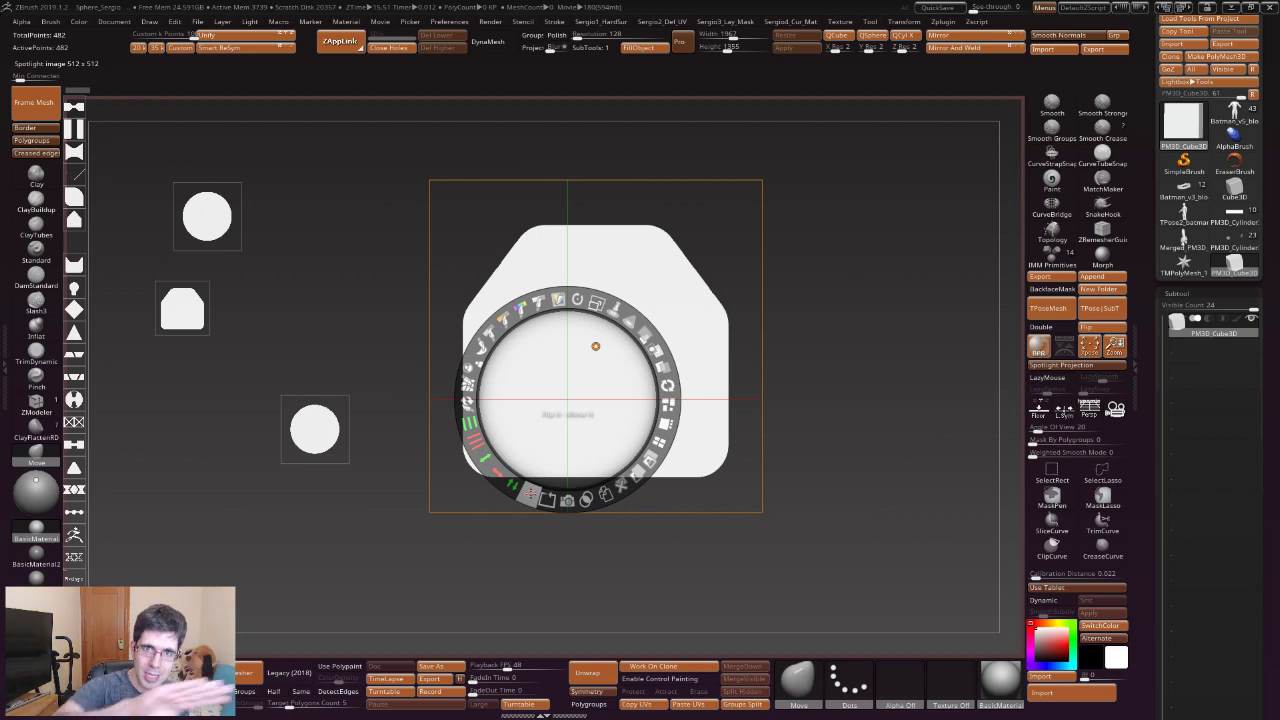
click(531, 496)
click(531, 496)
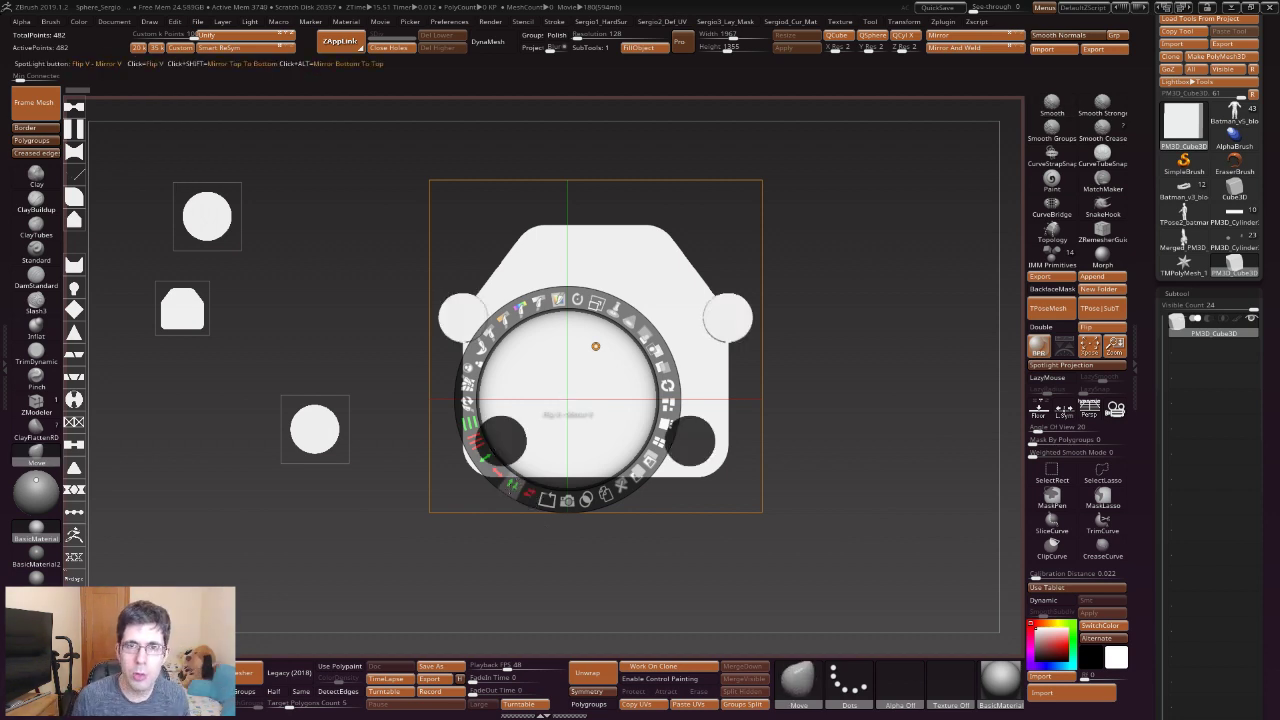
Try a top-to-bottom mirror, revert to side tabs with bottom holes, and widen the shape.
shift+click(510, 487)
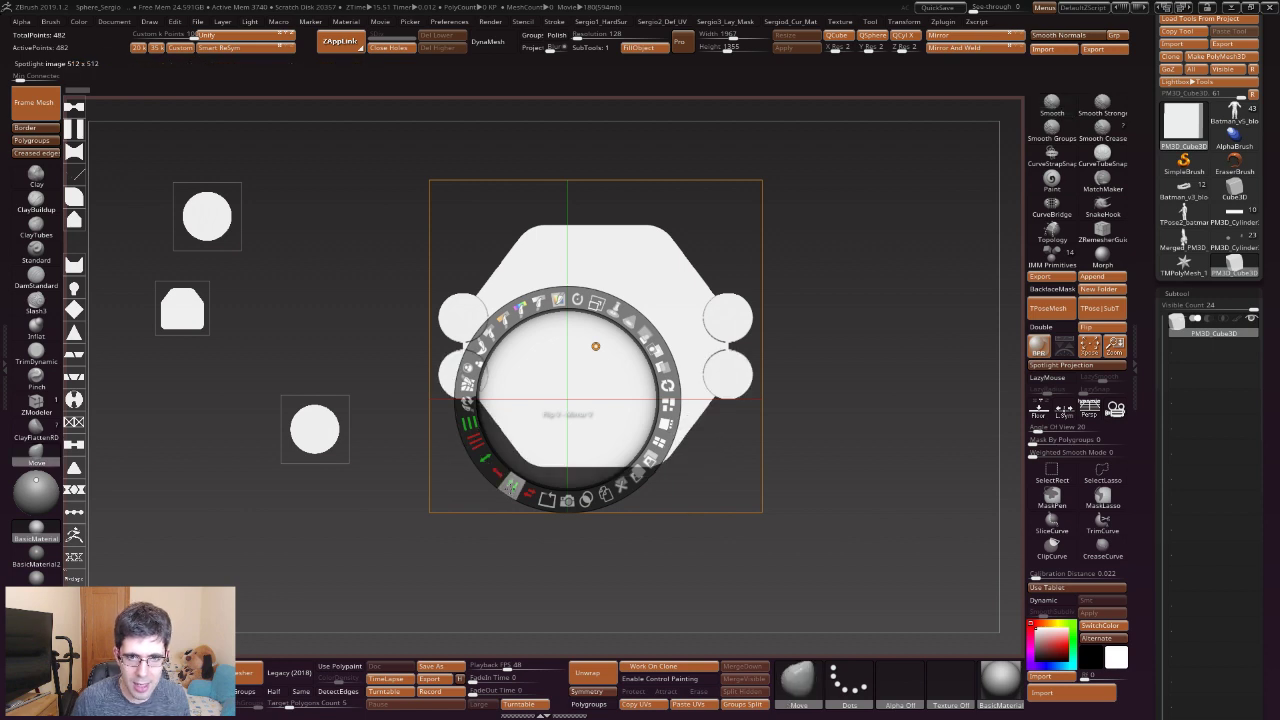
key(ctrl+z)
alt+click(510, 487)
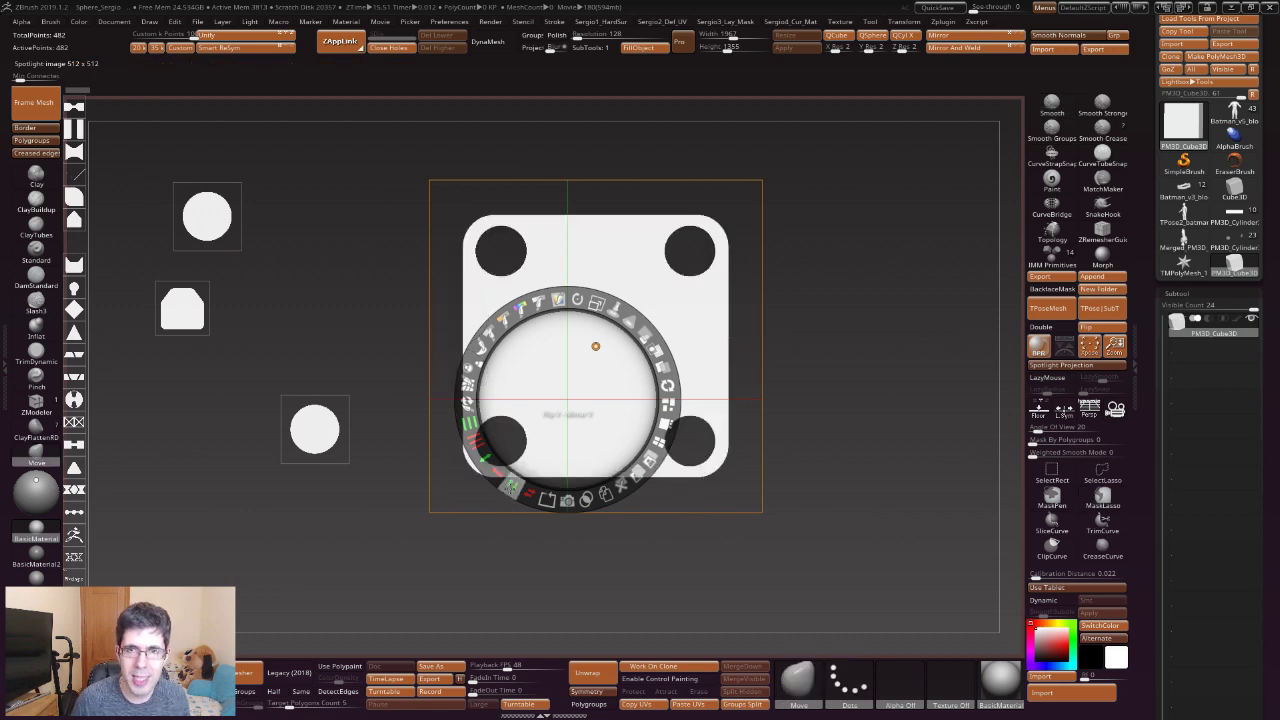
click(510, 487)
click(510, 487)
click(510, 487)
click(510, 488)
click(511, 490)
click(511, 491)
click(511, 491)
mouse_move(499, 470)
mouse_down()
mouse_move(497, 443)
mouse_move(499, 460)
mouse_up()
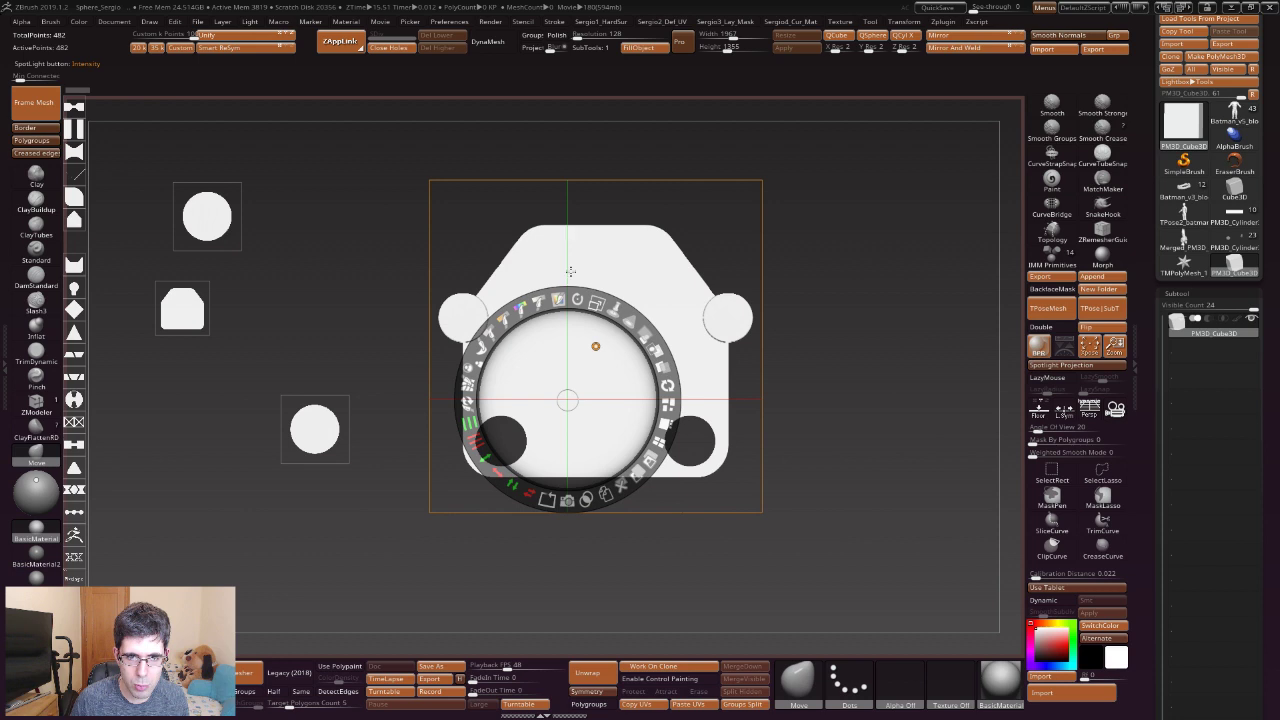
Resize the symmetrical tab shape from its centre pivot and snapshot it into a 3D mesh.
drag(577, 388, 596, 350)
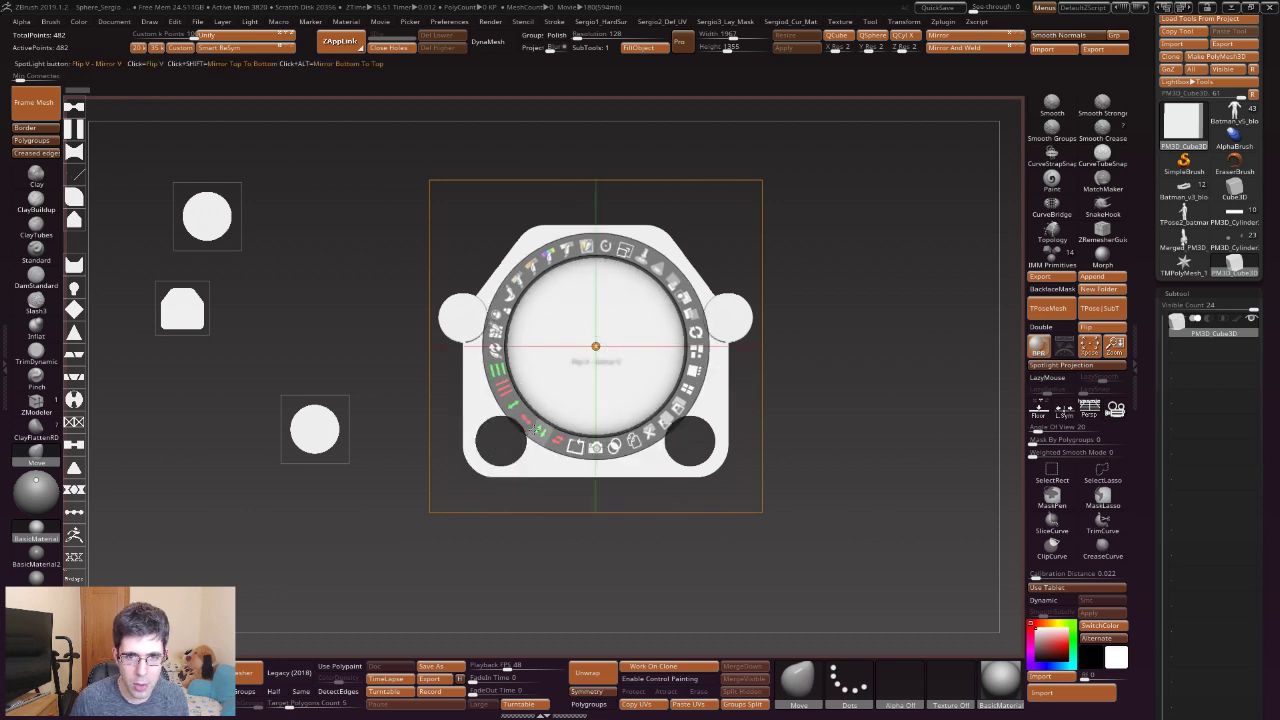
mouse_move(520, 414)
mouse_down()
mouse_move(534, 428)
mouse_move(494, 352)
mouse_move(504, 388)
mouse_move(496, 351)
mouse_move(521, 395)
mouse_up()
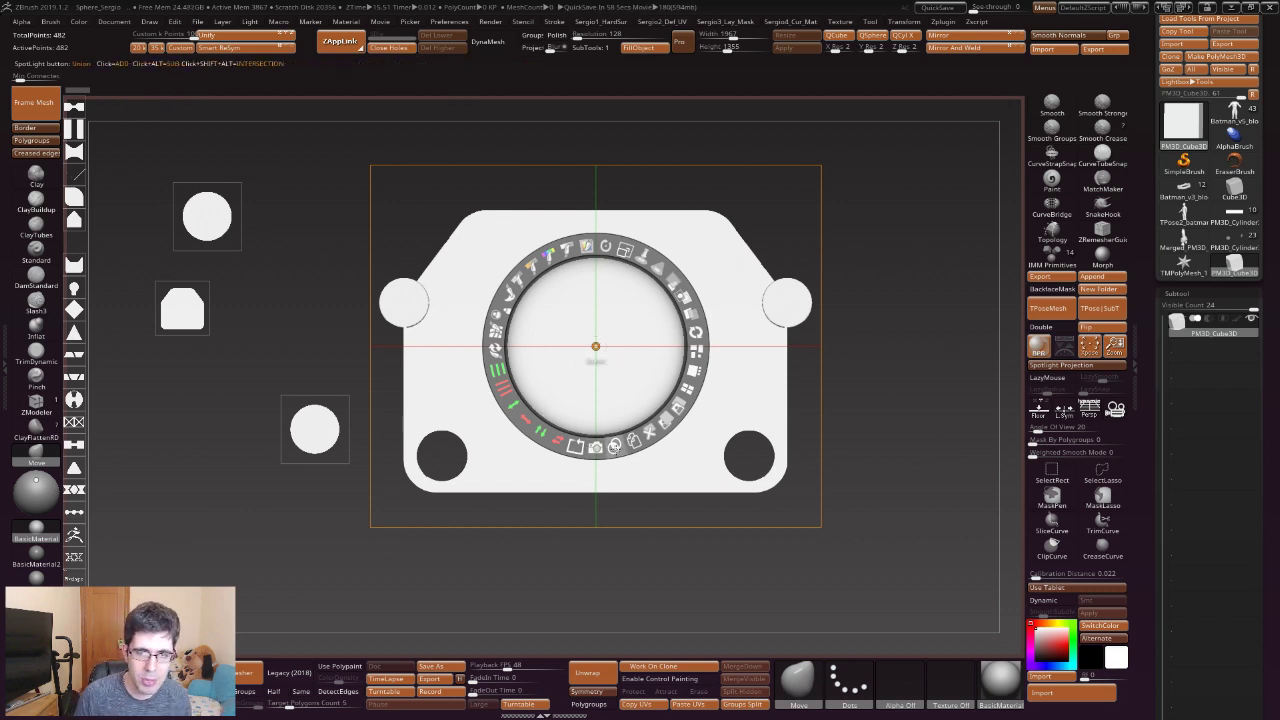
click(595, 447)
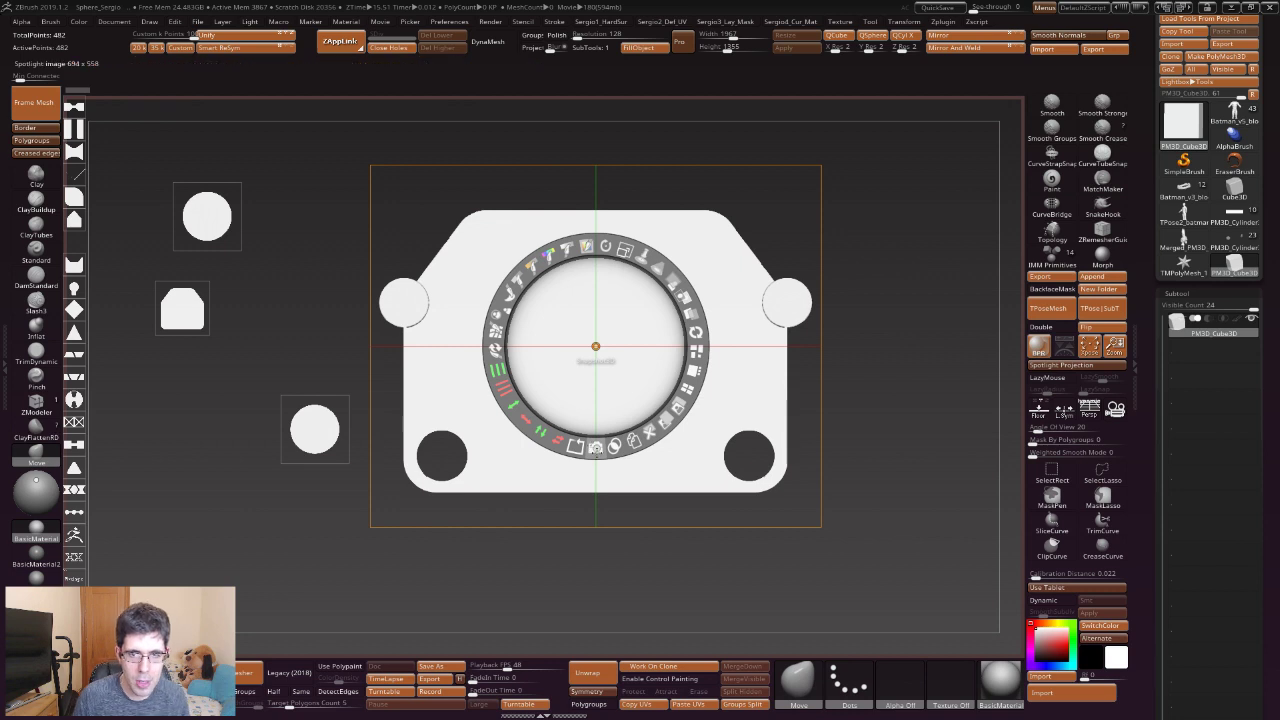
Create the thick tab mesh with Shift+Z, inspect it, then bring the Spotlight images back.
key(shift+z)
mouse_move(846, 443)
mouse_down()
mouse_move(766, 451)
mouse_move(731, 423)
mouse_move(727, 388)
mouse_move(694, 397)
mouse_move(691, 501)
mouse_move(672, 403)
mouse_move(648, 463)
mouse_move(640, 408)
mouse_move(581, 359)
mouse_move(643, 423)
mouse_move(640, 374)
mouse_move(637, 427)
mouse_move(627, 399)
mouse_up()
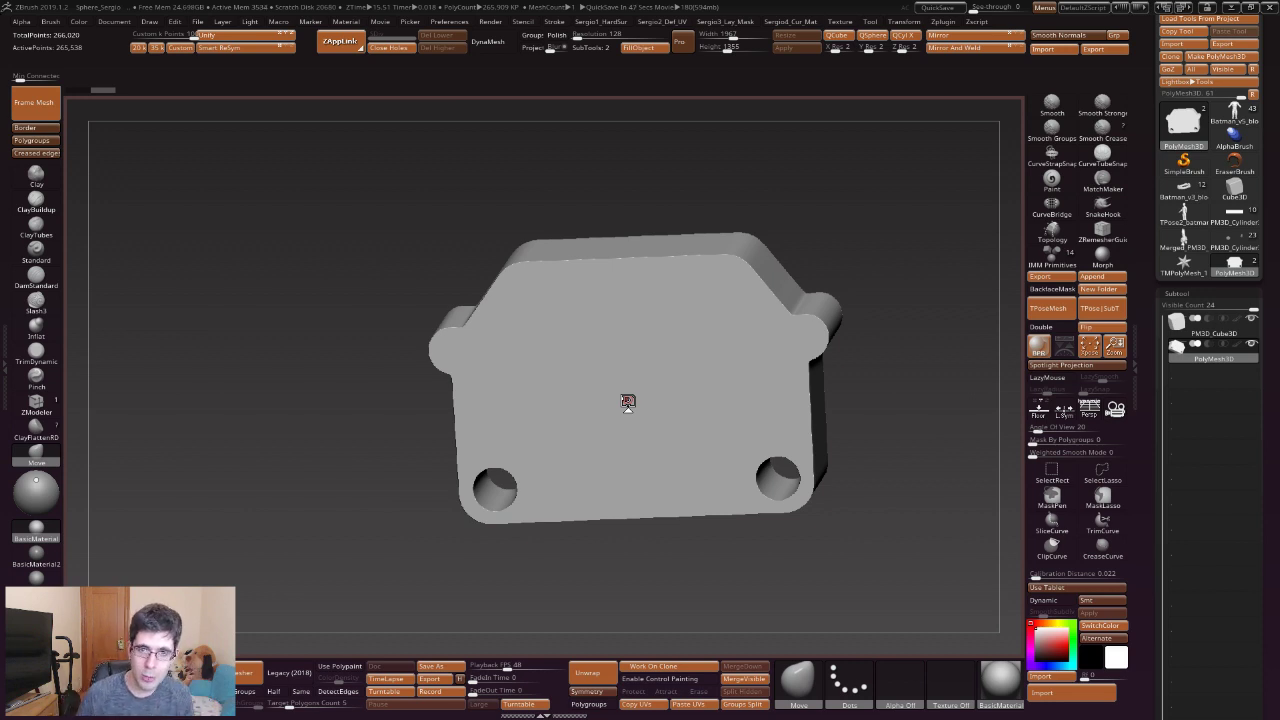
right_drag(632, 407, 671, 366)
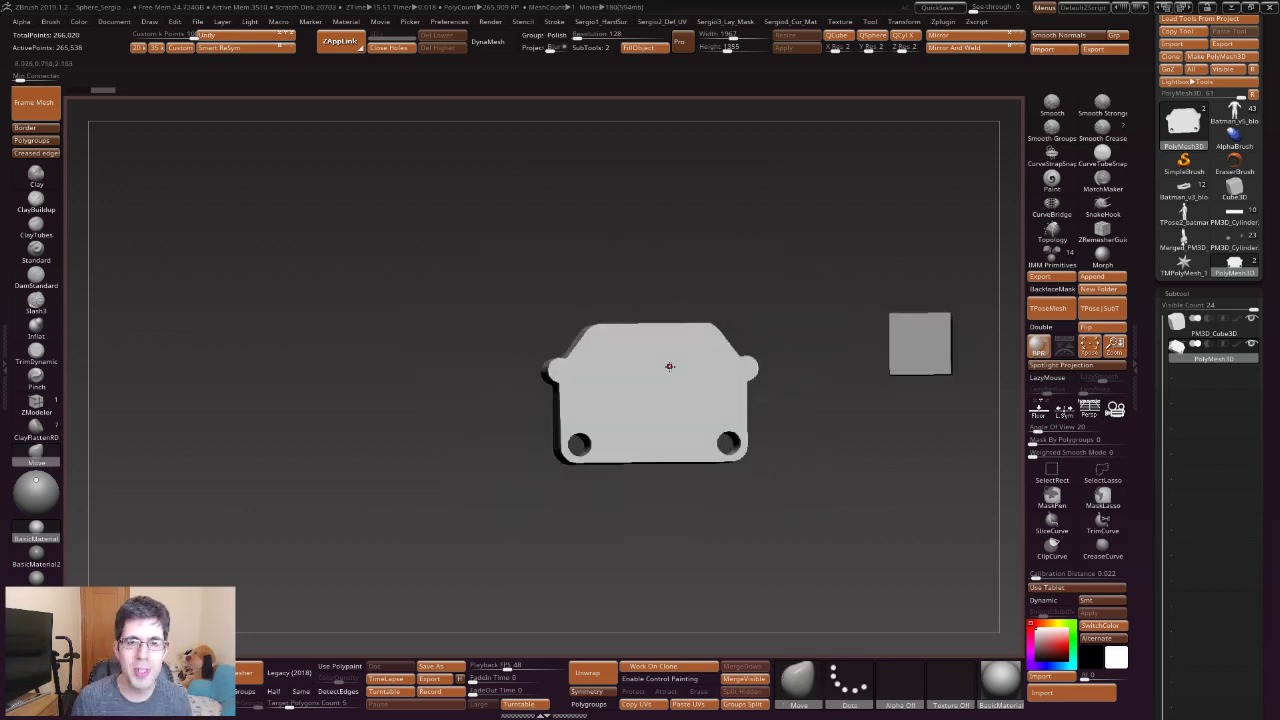
key(shift+z)
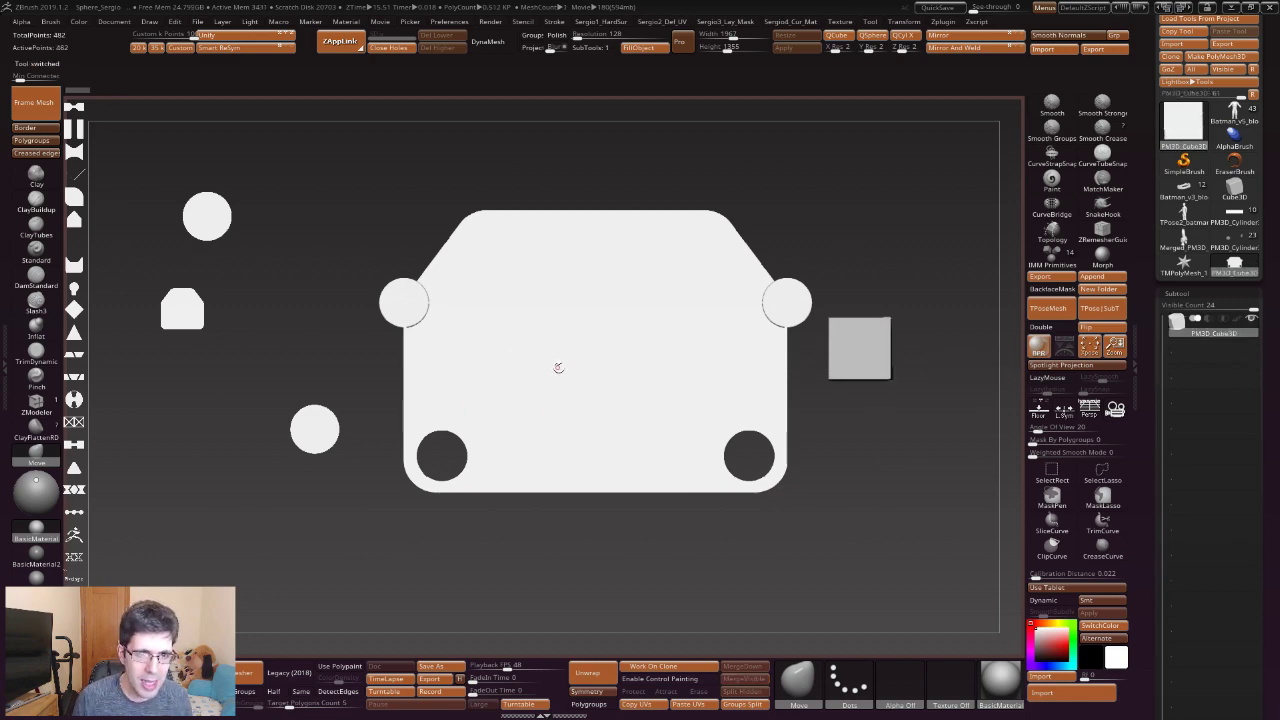
Move the three-chevron image to the canvas centre, scale it up large, and reposition it.
key(z)
key(z)
key(z)
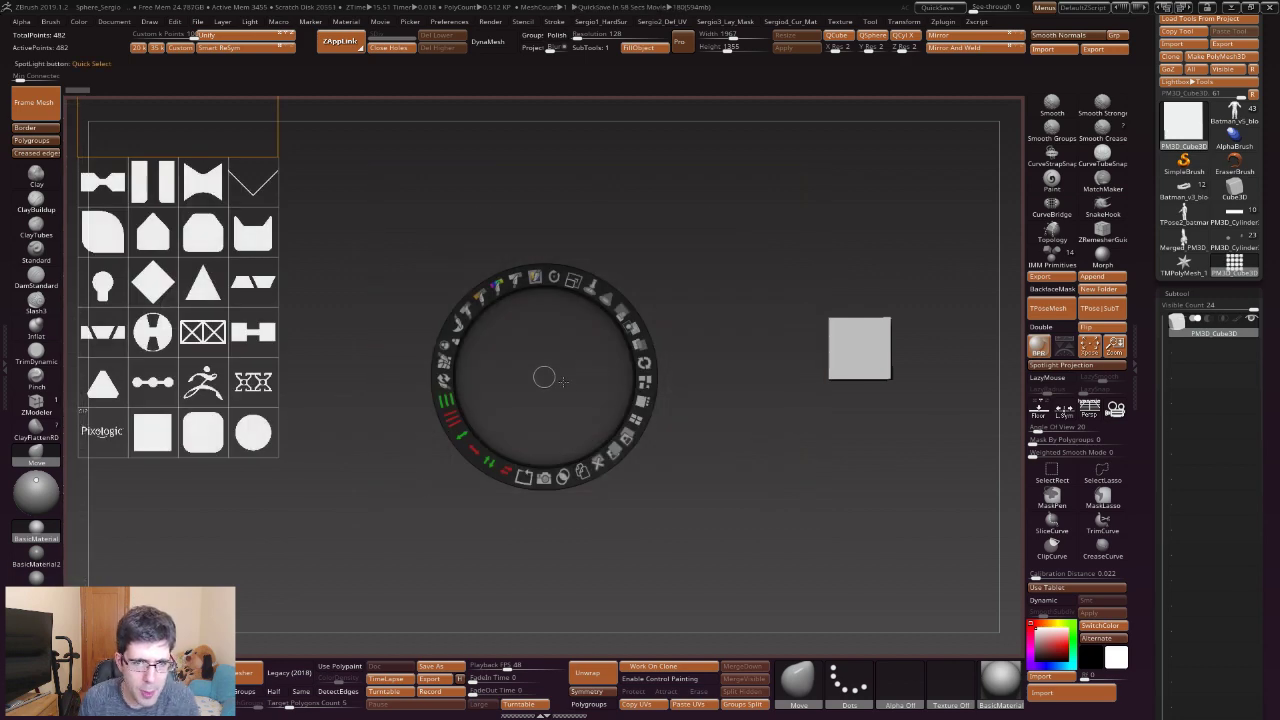
drag(544, 377, 563, 402)
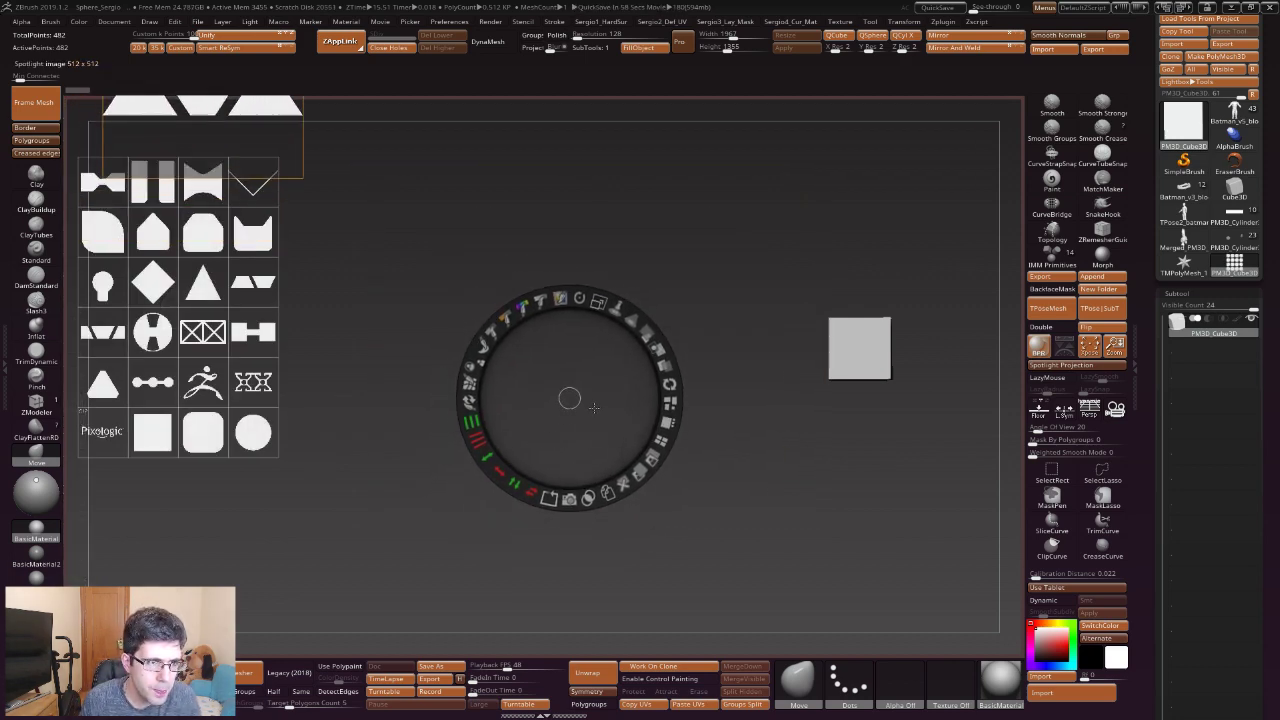
mouse_move(591, 408)
mouse_down()
mouse_move(899, 582)
mouse_move(565, 440)
mouse_up()
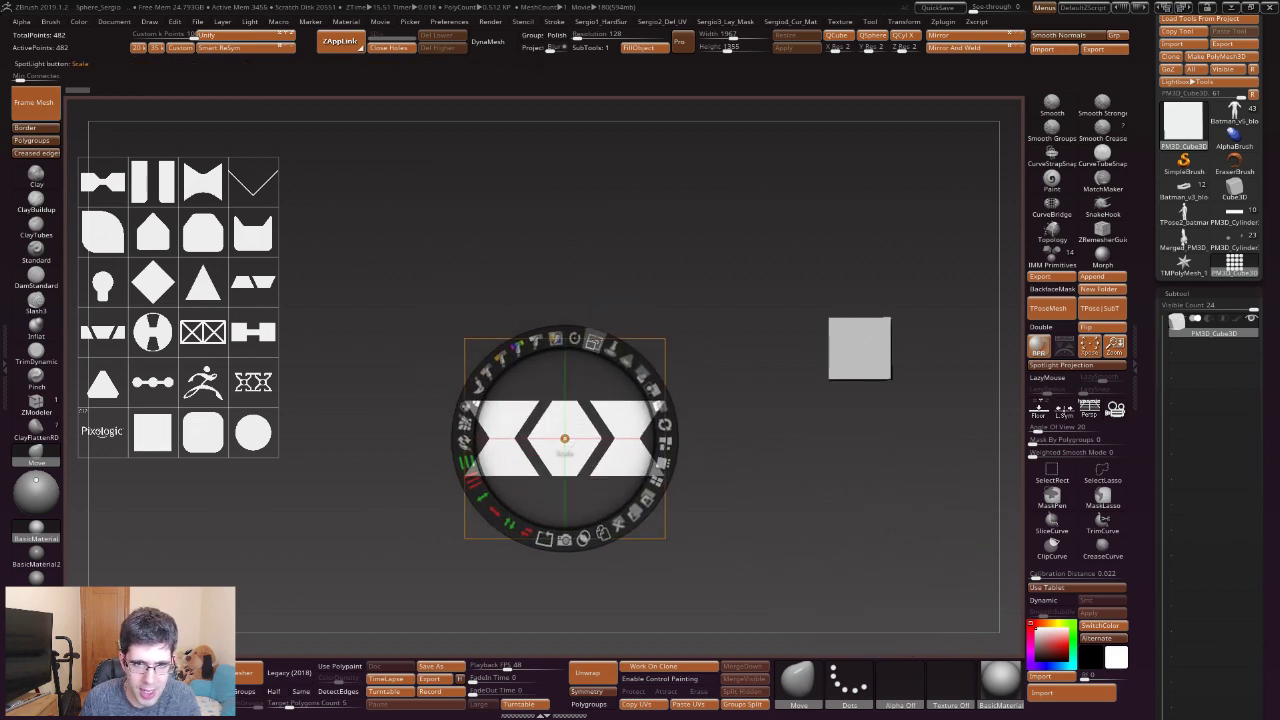
drag(655, 480, 703, 509)
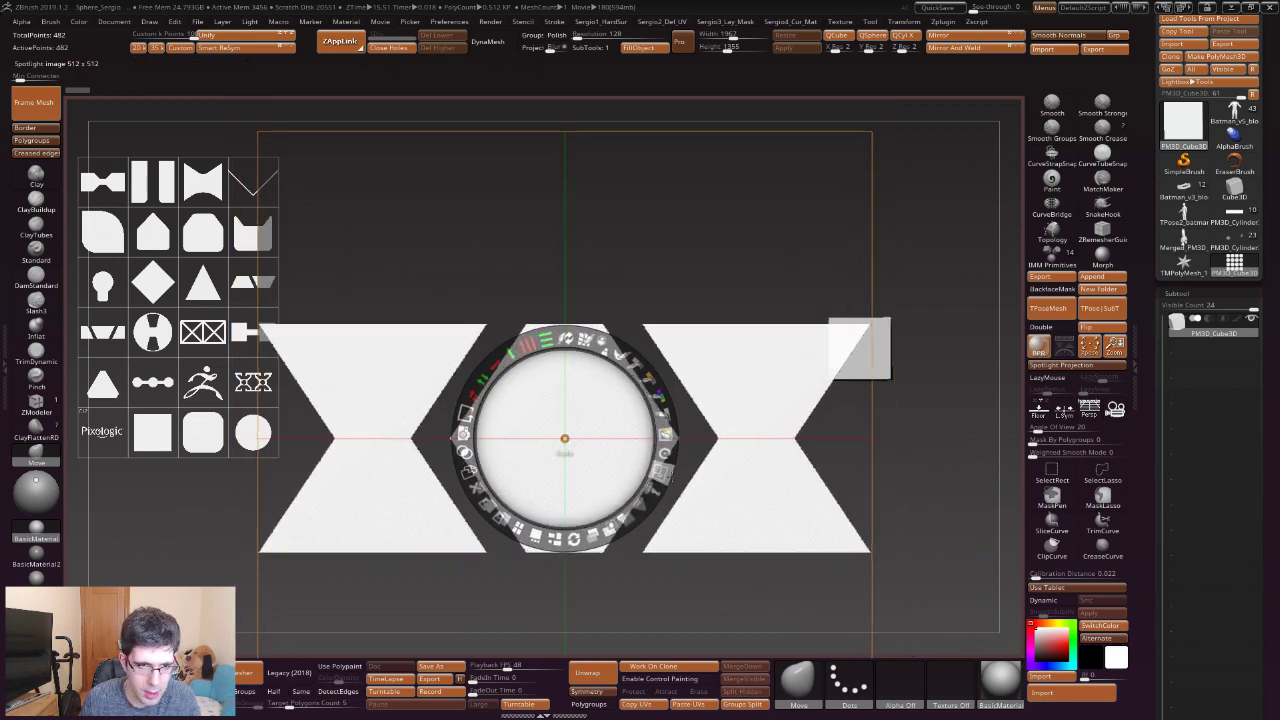
mouse_move(602, 475)
mouse_down()
mouse_move(636, 487)
mouse_move(614, 429)
mouse_move(586, 466)
mouse_up()
key(z)
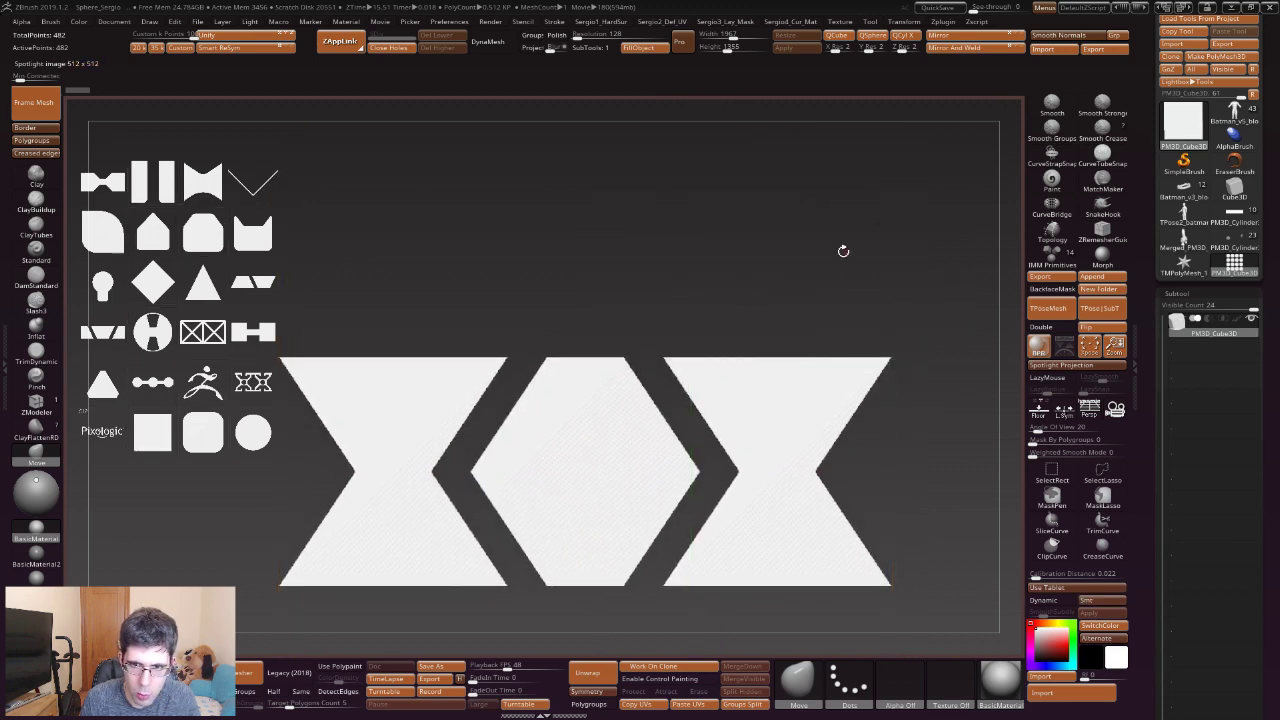
key(z)
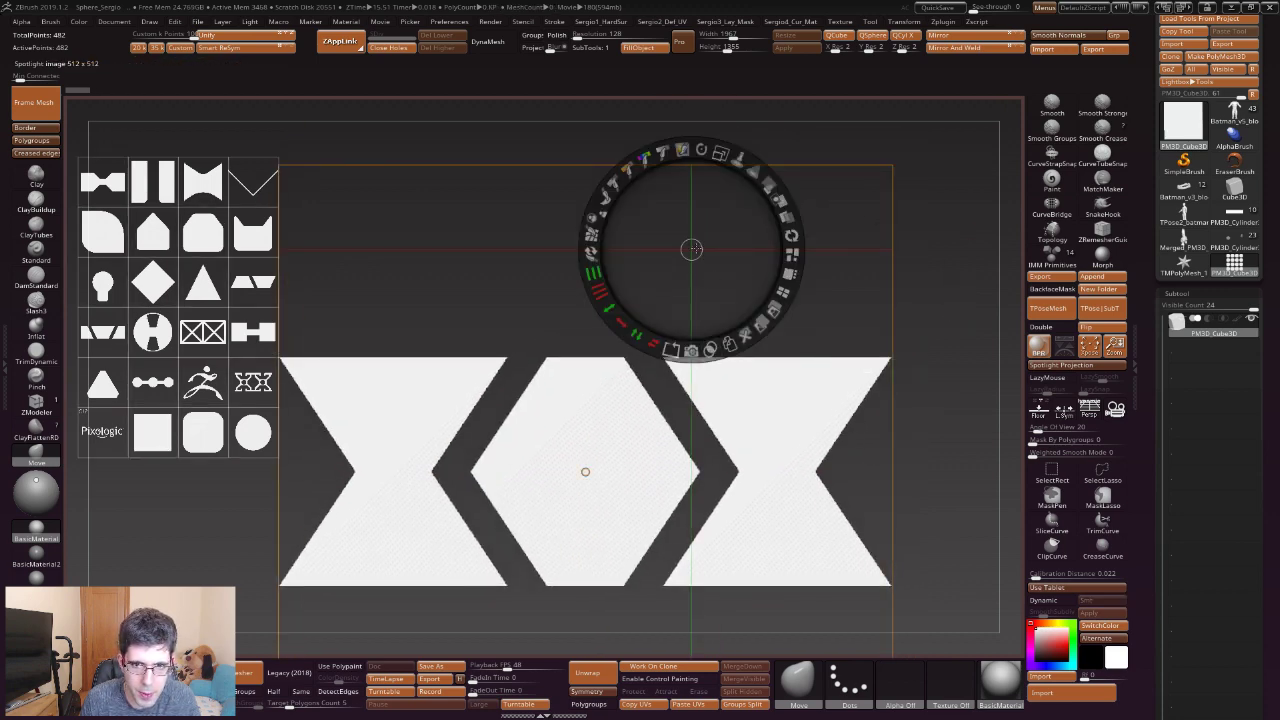
click(585, 471)
drag(612, 510, 648, 449)
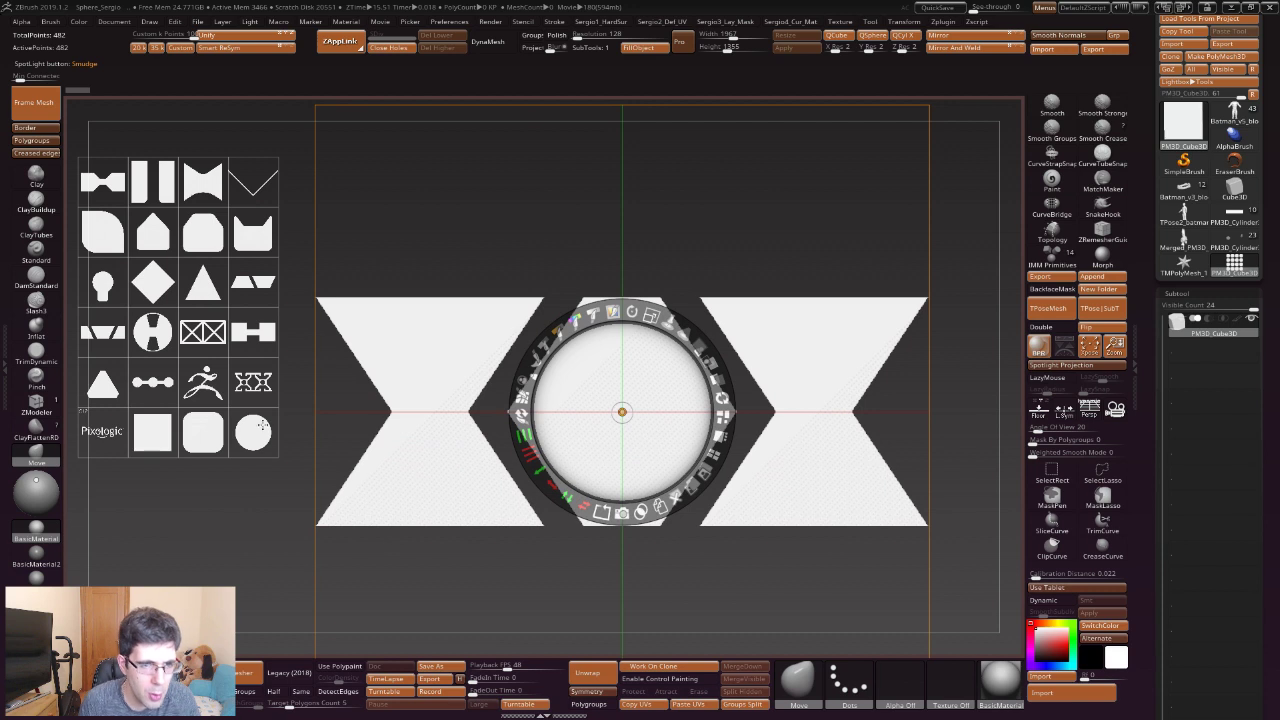
Enlarge the circle image and cut round notches into the left and right panel corners.
drag(257, 401, 447, 177)
mouse_move(476, 112)
mouse_down()
mouse_move(491, 212)
mouse_move(338, 305)
mouse_move(368, 320)
mouse_up()
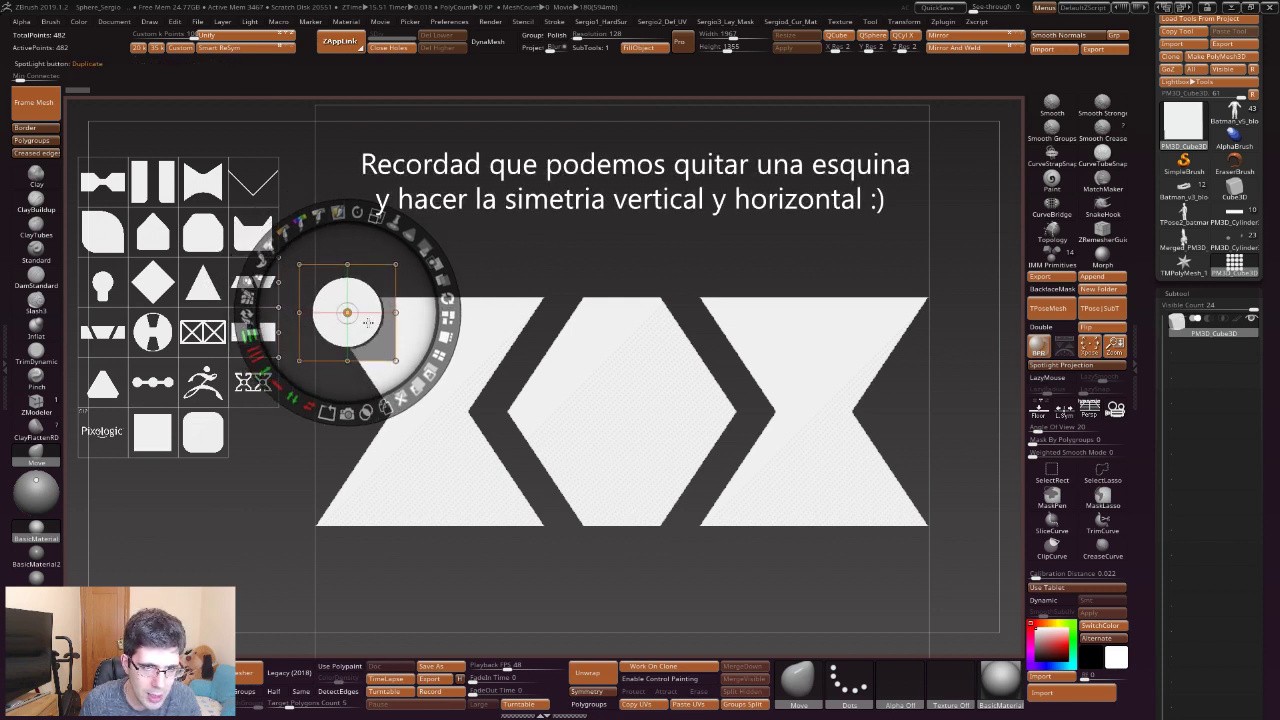
mouse_move(347, 312)
mouse_down()
mouse_move(950, 318)
mouse_move(909, 326)
mouse_up()
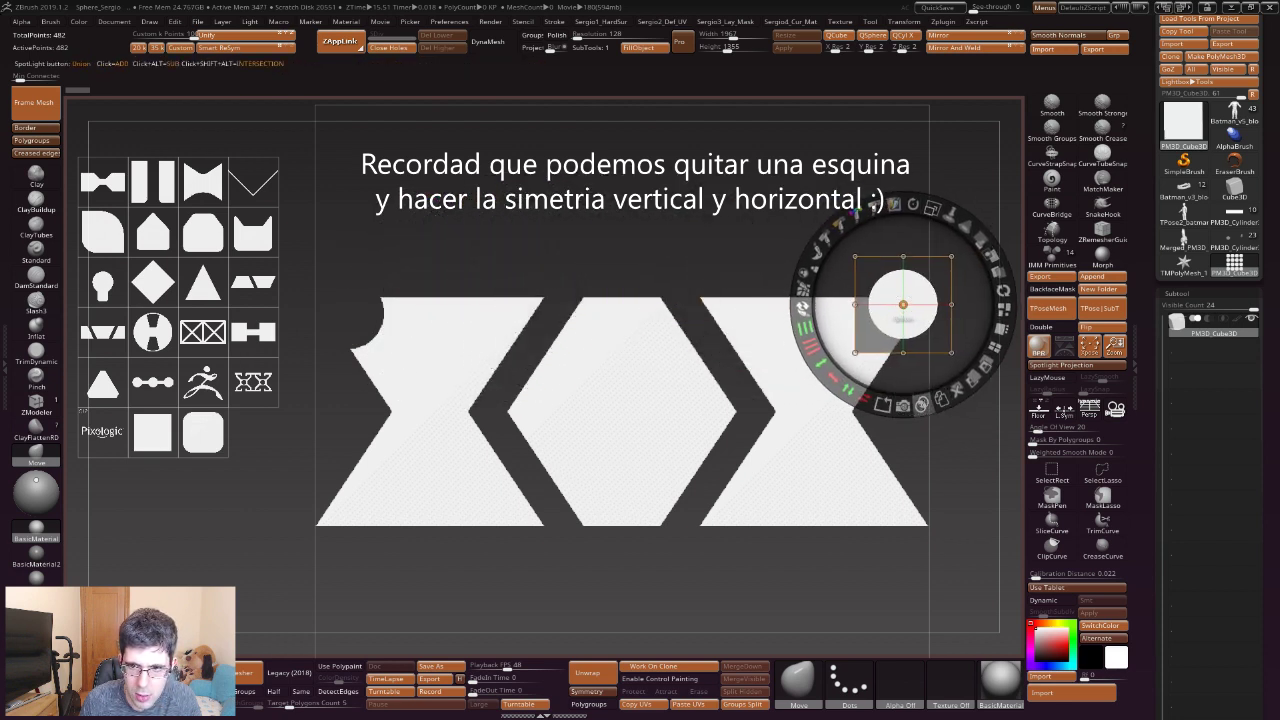
mouse_move(911, 324)
mouse_down()
mouse_move(929, 545)
mouse_move(916, 533)
mouse_up()
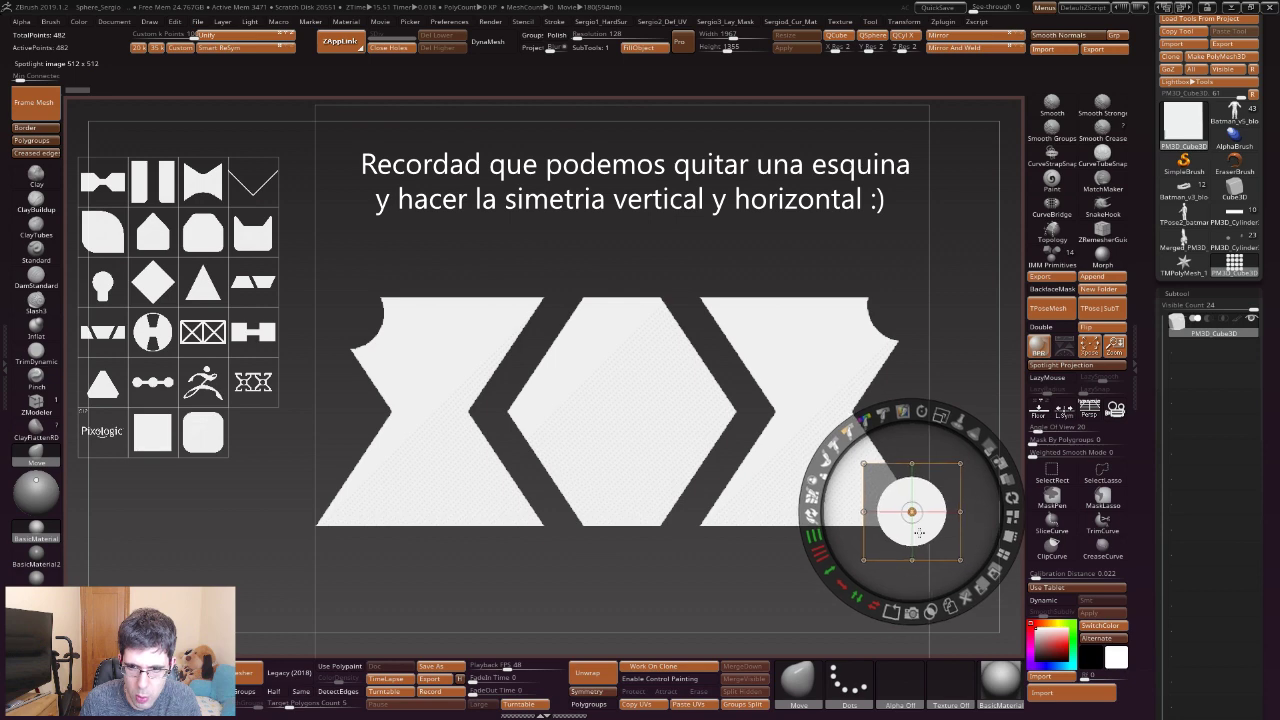
mouse_move(938, 557)
mouse_down()
mouse_move(574, 535)
mouse_move(362, 573)
mouse_move(472, 384)
mouse_move(470, 190)
mouse_move(431, 203)
mouse_up()
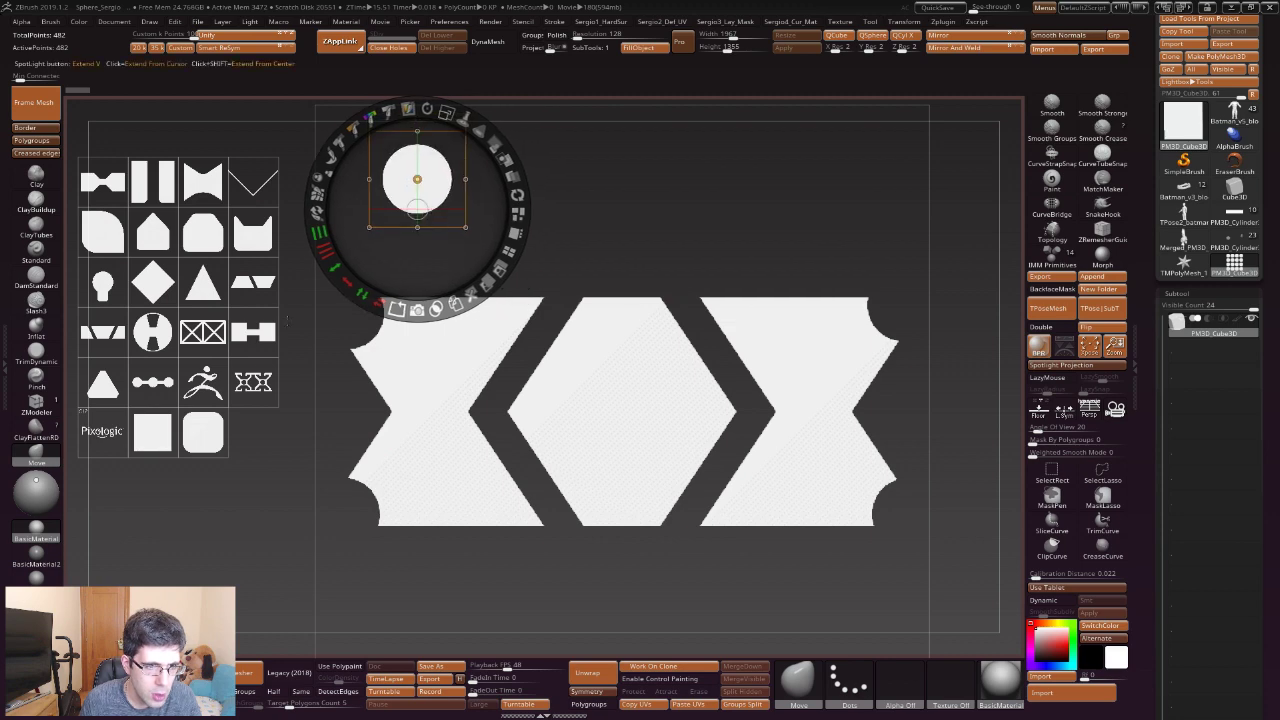
Place and enlarge the ZBrush logo over the centre panel and rotate it upright.
mouse_move(203, 381)
mouse_down()
mouse_move(457, 514)
mouse_move(614, 418)
mouse_up()
mouse_move(652, 314)
mouse_down()
mouse_move(689, 391)
mouse_move(638, 503)
mouse_up()
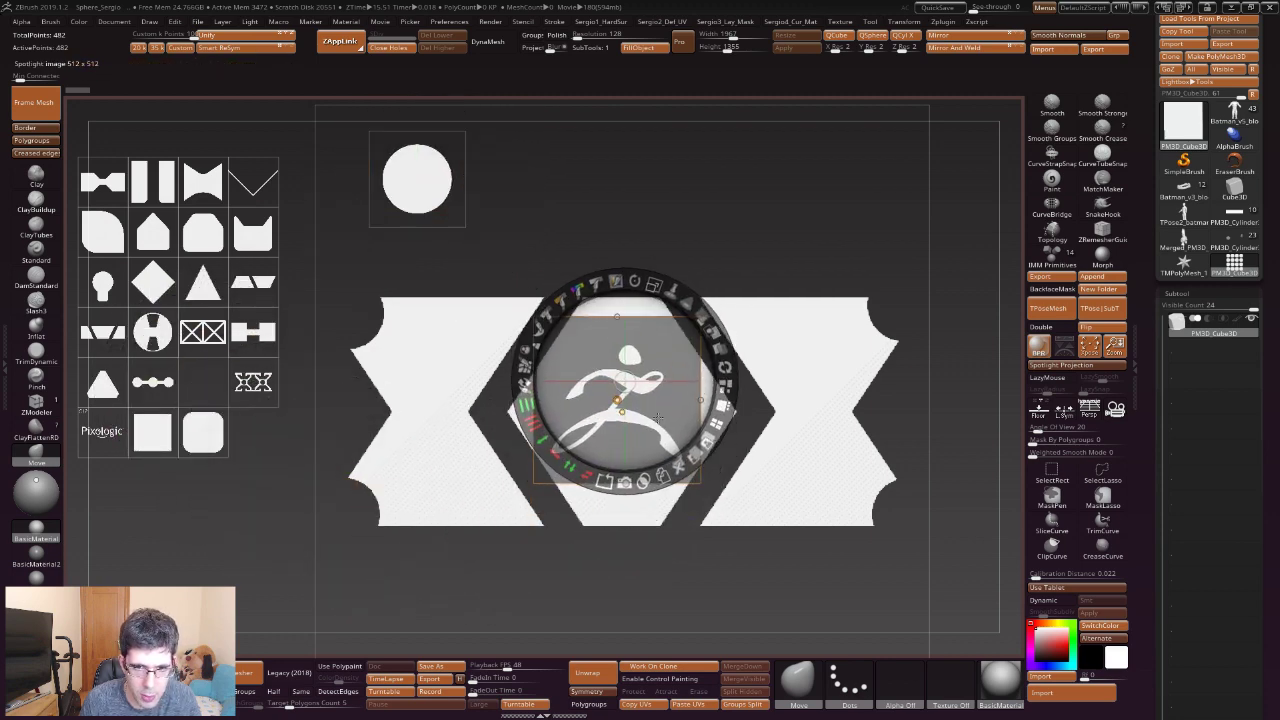
drag(638, 503, 204, 530)
drag(182, 446, 182, 446)
drag(160, 497, 176, 578)
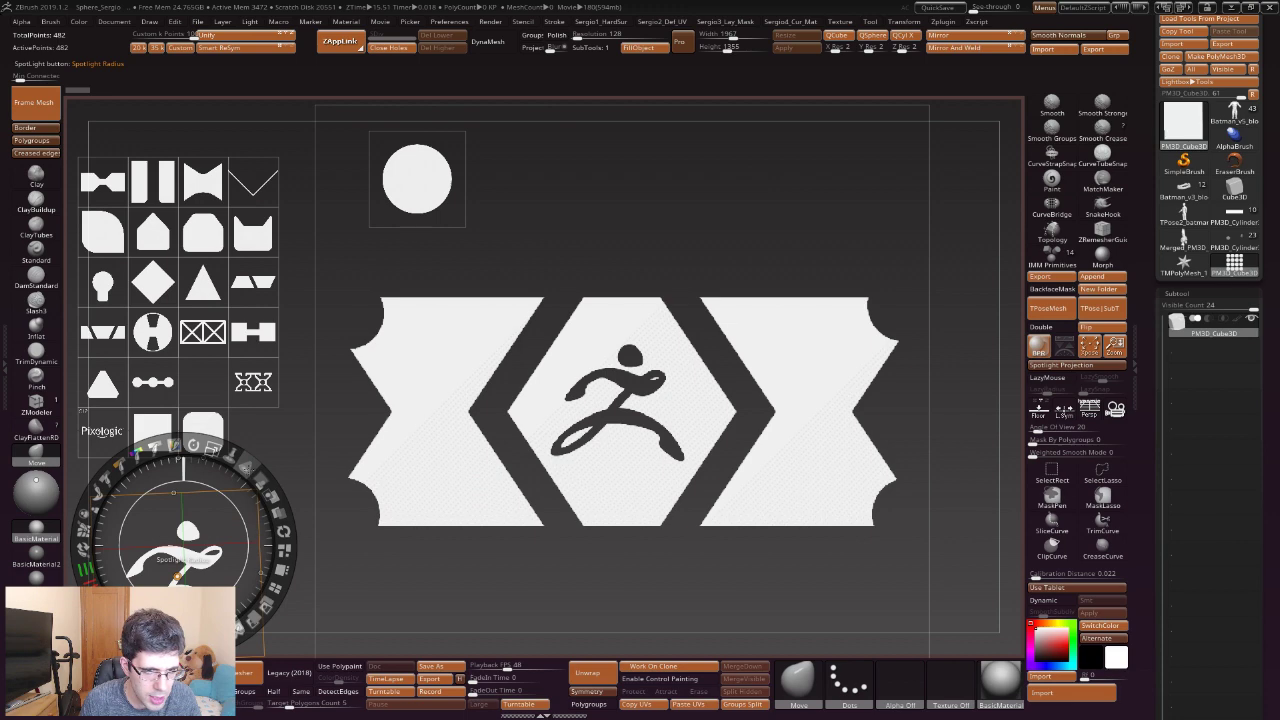
mouse_move(203, 428)
mouse_down()
mouse_move(543, 323)
mouse_move(435, 293)
mouse_up()
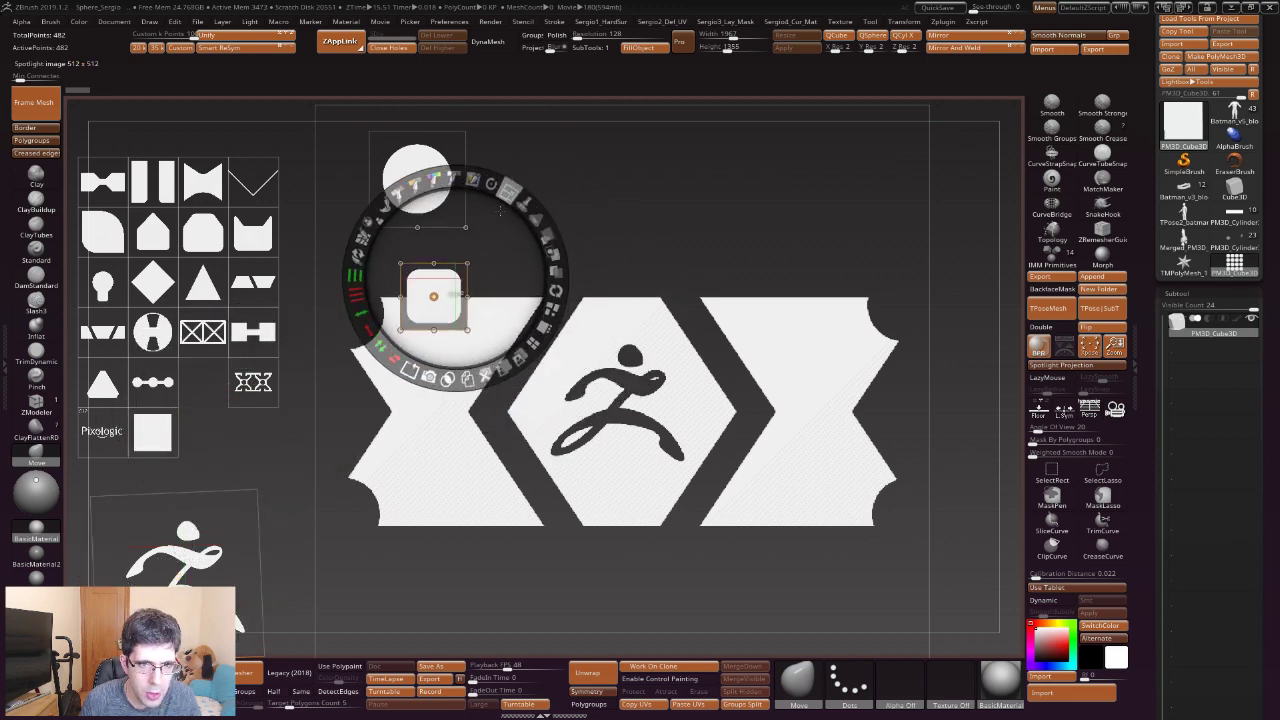
Union a slightly enlarged rounded-square tab onto the top of each chevron panel.
mouse_move(494, 203)
mouse_down()
mouse_move(470, 285)
mouse_move(674, 294)
mouse_up()
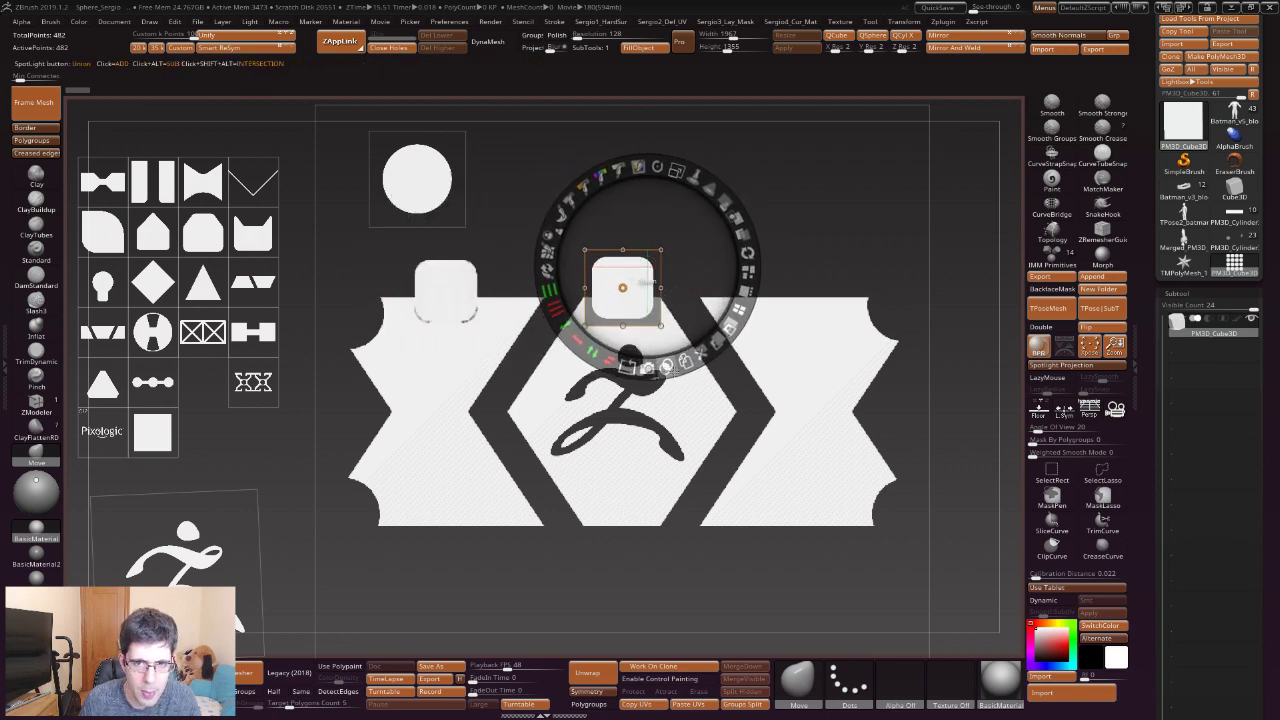
click(666, 367)
mouse_move(661, 303)
mouse_down()
mouse_move(836, 303)
mouse_move(917, 217)
mouse_move(964, 210)
mouse_up()
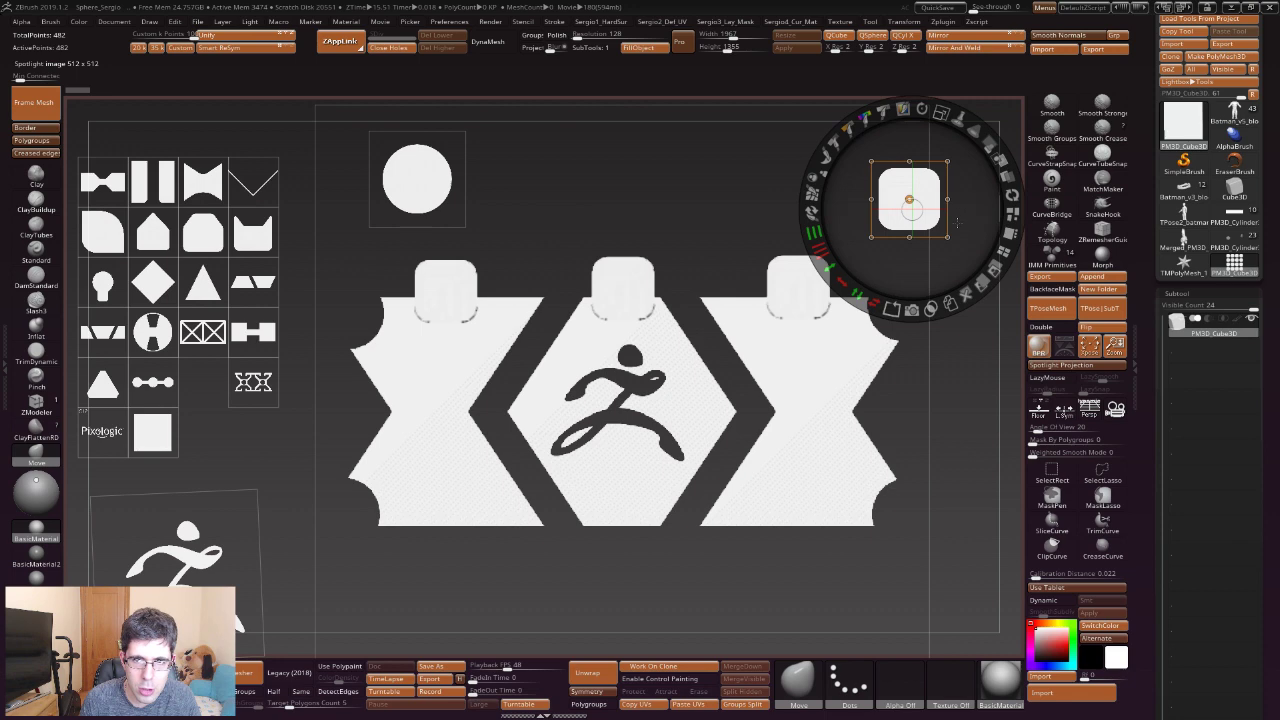
click(671, 380)
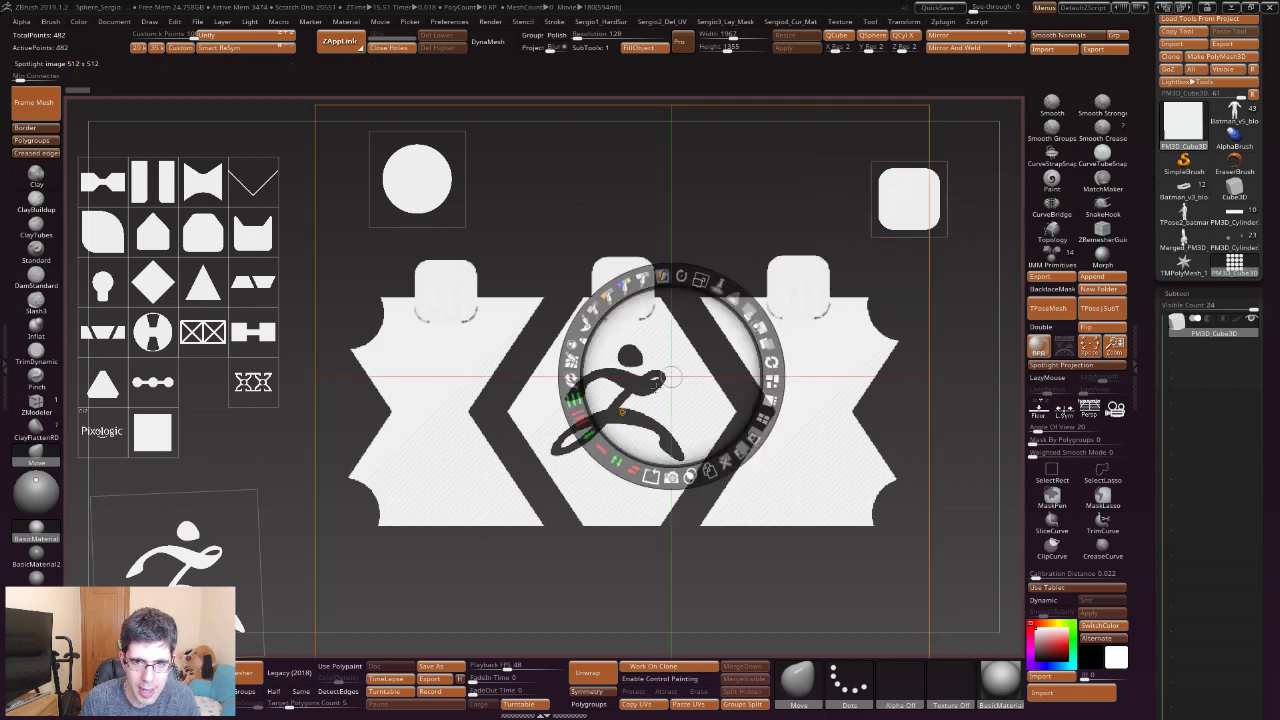
drag(670, 380, 622, 410)
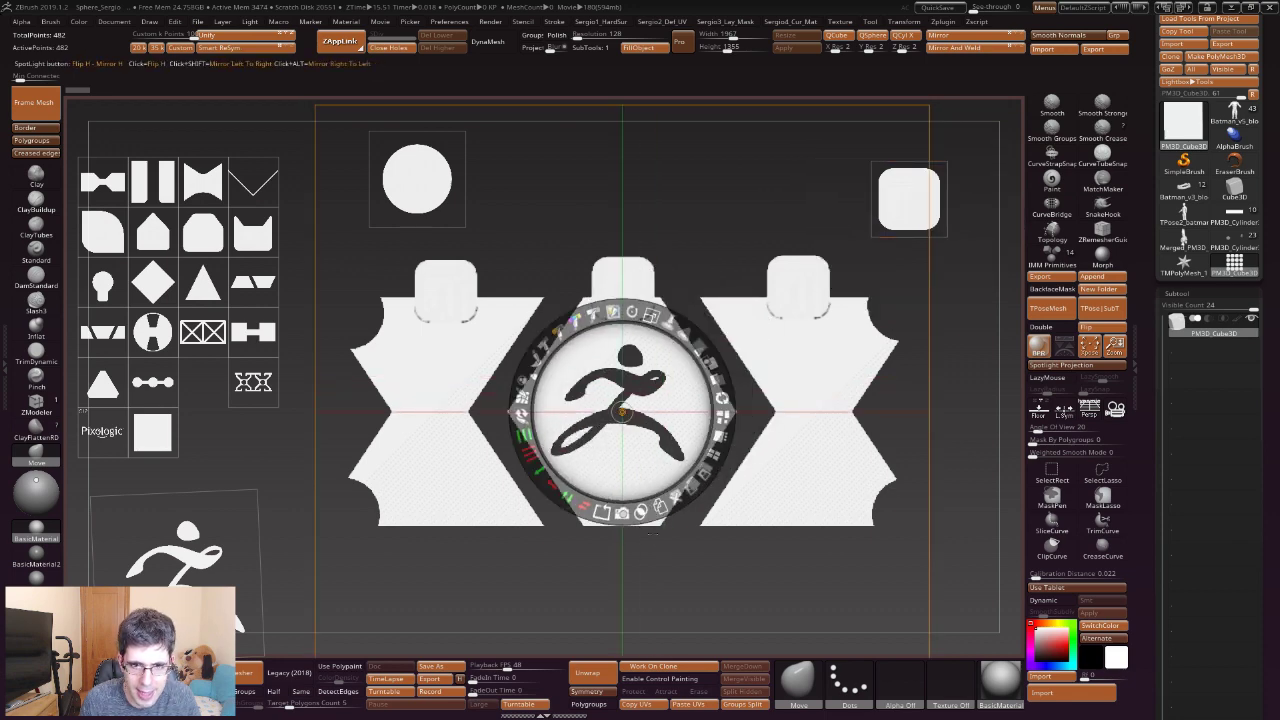
Extrude the flat chevron design into a 3D mesh and orbit to see the logo face.
key(shift+z)
mouse_move(748, 454)
mouse_down()
mouse_move(708, 472)
mouse_move(683, 325)
mouse_move(758, 197)
mouse_up()
mouse_move(719, 261)
mouse_down()
mouse_move(671, 349)
mouse_move(750, 302)
mouse_up()
mouse_move(737, 251)
mouse_down()
mouse_move(588, 373)
mouse_move(675, 289)
mouse_move(653, 204)
mouse_move(665, 268)
mouse_move(911, 459)
mouse_move(891, 537)
mouse_up()
Reopen Spotlight and position the rounded square lower, just beneath the mesh.
key(shift+z)
mouse_move(909, 200)
mouse_down()
mouse_move(657, 357)
mouse_move(886, 257)
mouse_move(656, 323)
mouse_move(675, 478)
mouse_up()
drag(700, 540, 914, 528)
click(675, 478)
drag(675, 478, 677, 441)
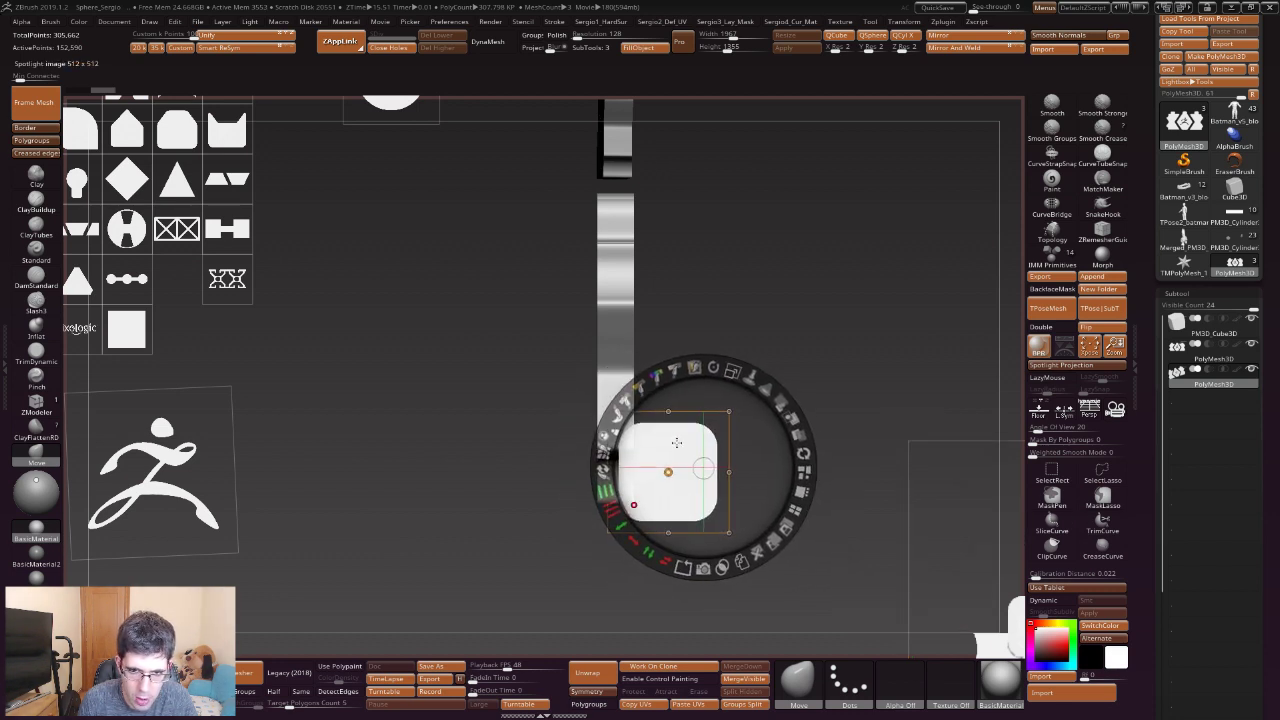
Extrude the rounded square into a new bottom-bar subtool and orbit to view it with the panels.
key(shift+z)
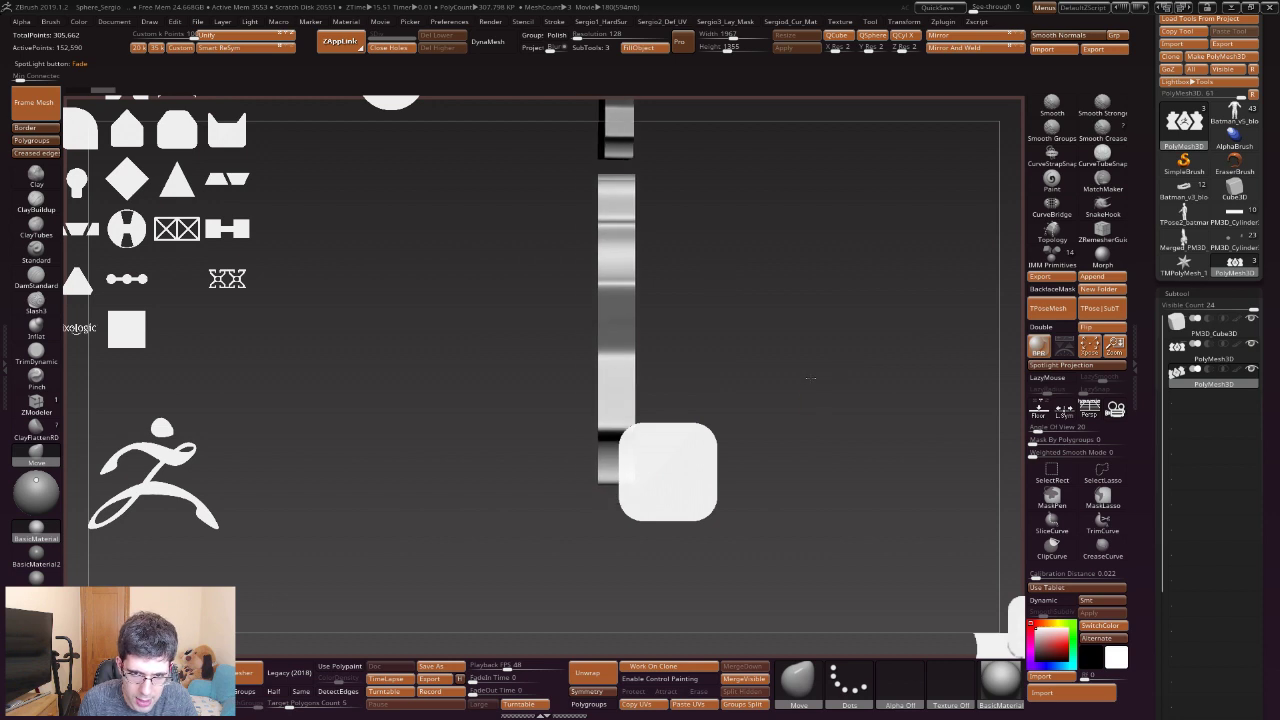
mouse_move(826, 384)
mouse_down()
mouse_move(801, 413)
mouse_move(787, 404)
mouse_up()
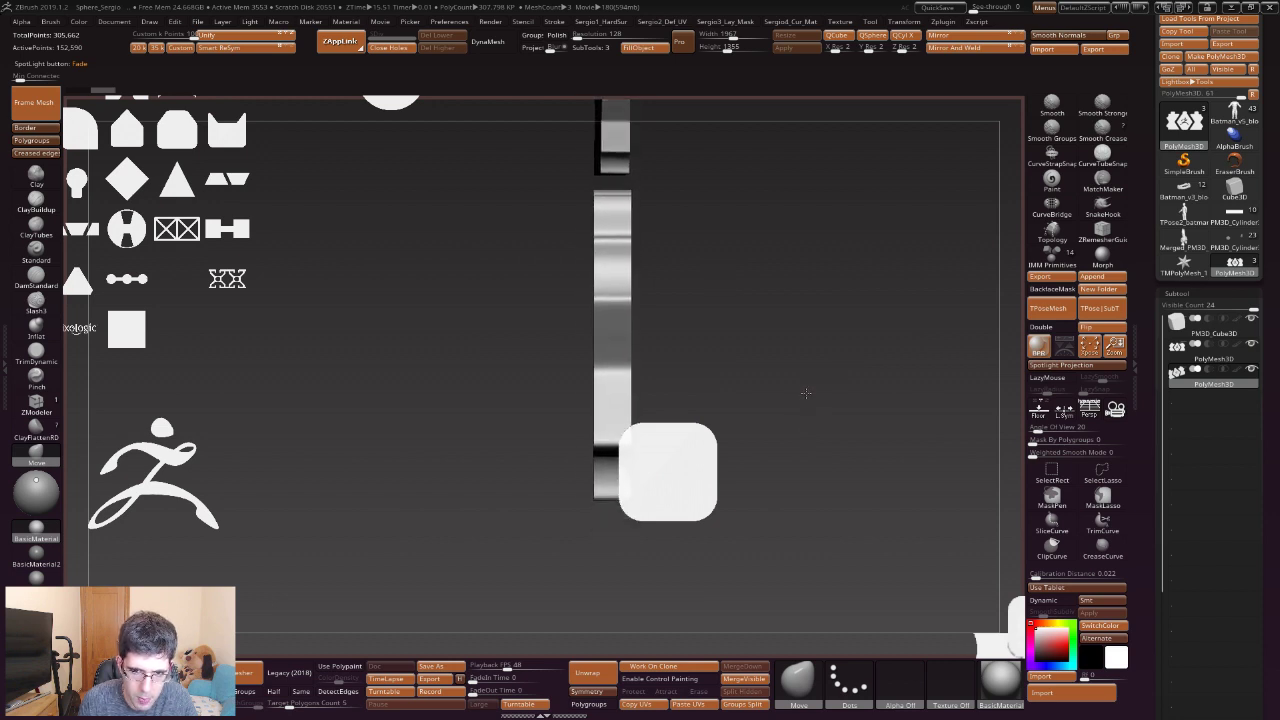
key(shift+z)
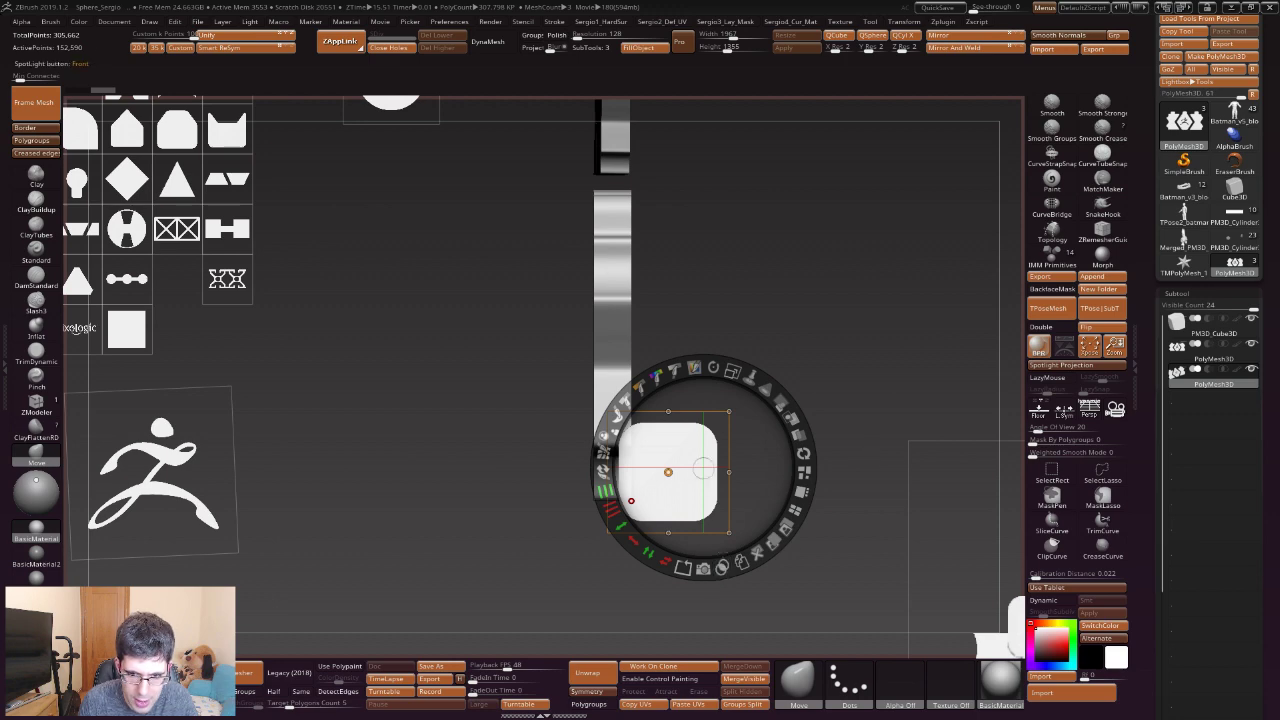
key(shift+z)
drag(780, 481, 507, 417)
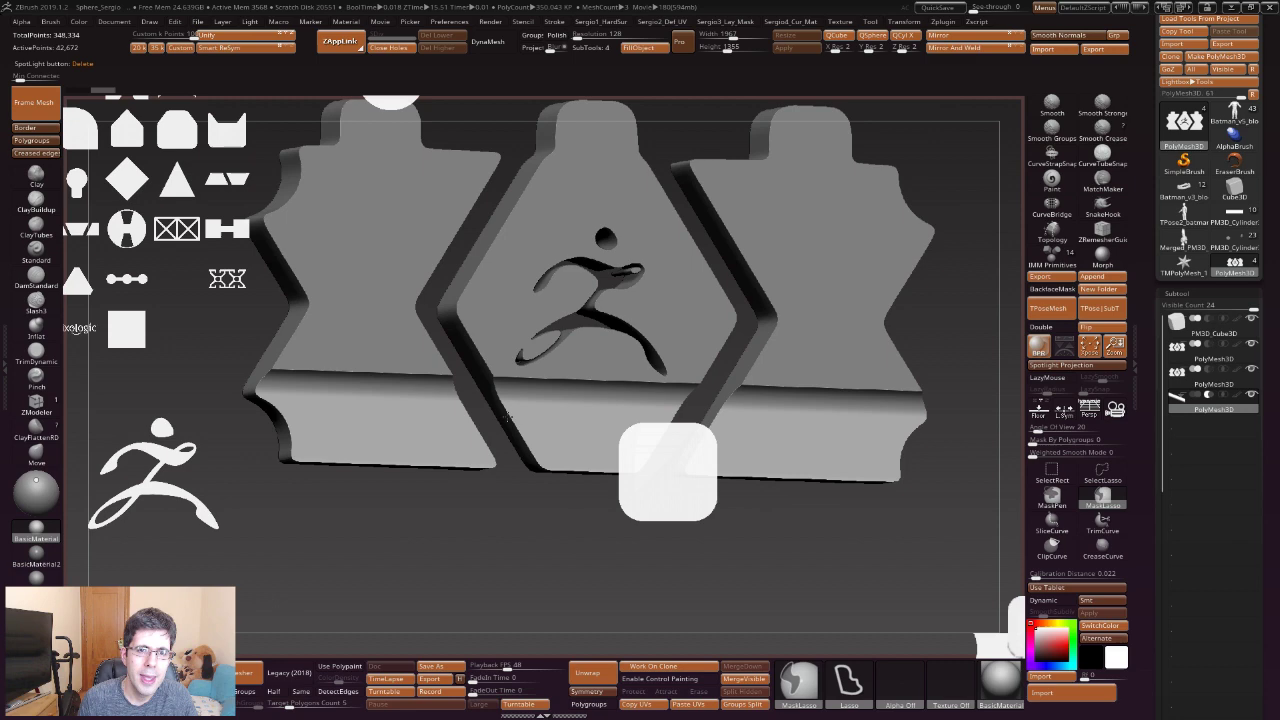
mouse_move(507, 417)
mouse_down()
mouse_move(633, 418)
mouse_move(689, 451)
mouse_move(757, 421)
mouse_move(723, 429)
mouse_move(781, 437)
mouse_move(655, 447)
mouse_up()
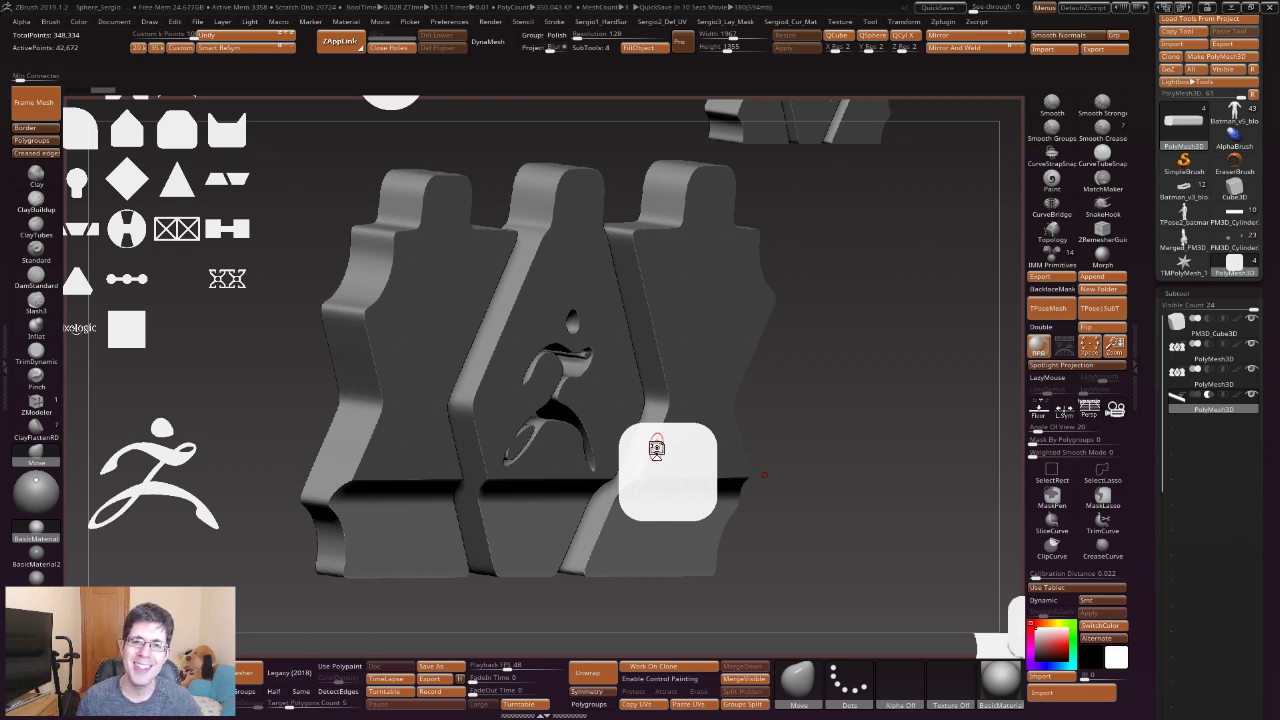
drag(656, 449, 617, 371)
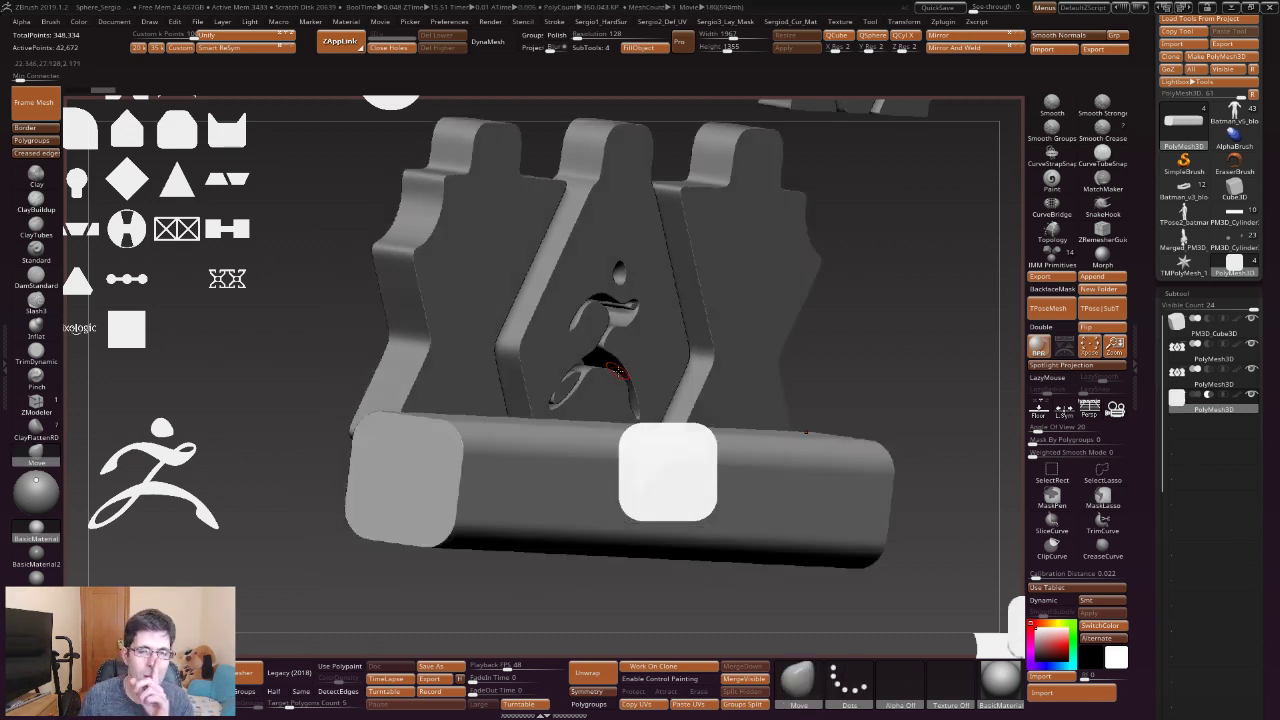
ctrl+shift+click(617, 371)
mouse_move(557, 380)
mouse_down()
mouse_move(663, 424)
mouse_move(670, 458)
mouse_up()
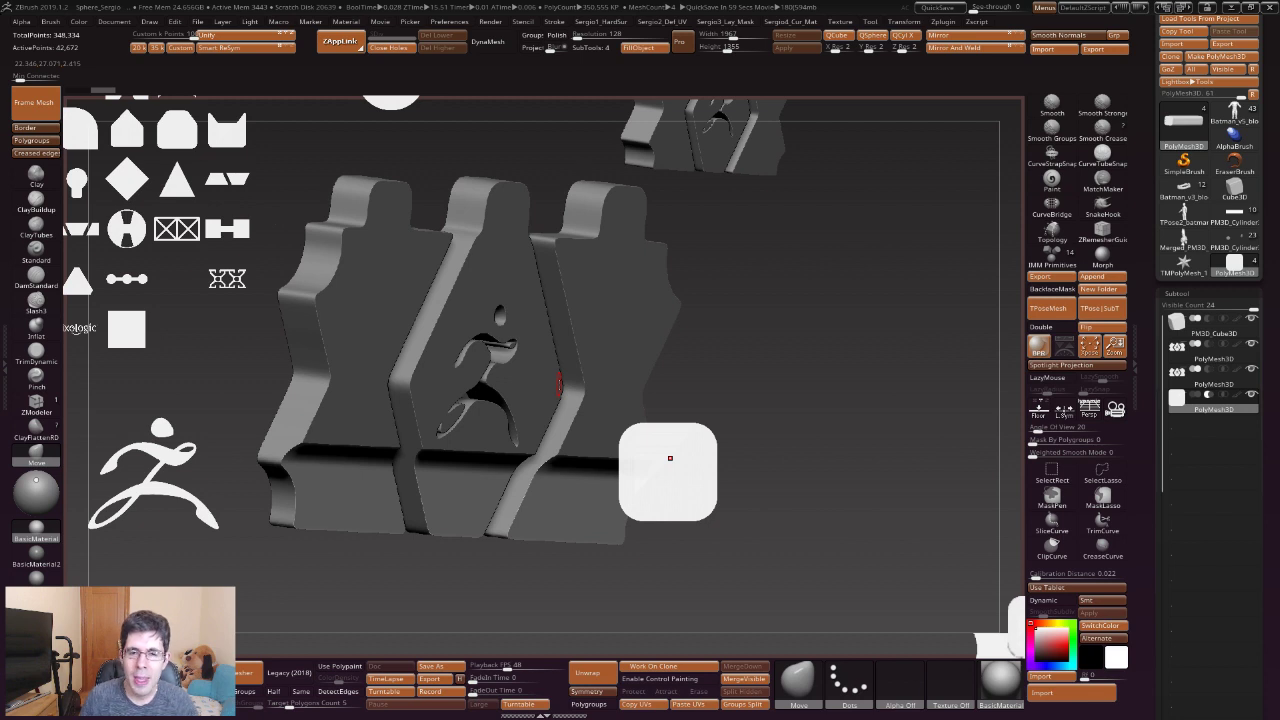
alt+drag(667, 458, 845, 445)
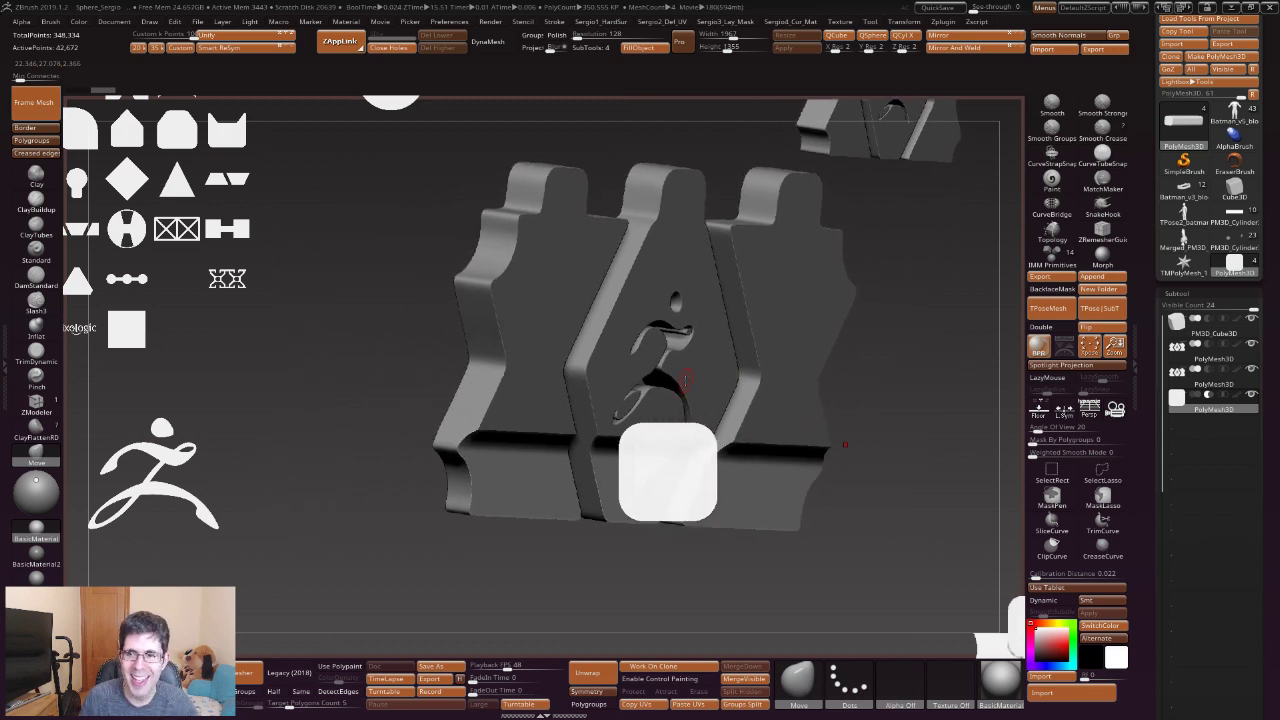
drag(842, 444, 886, 491)
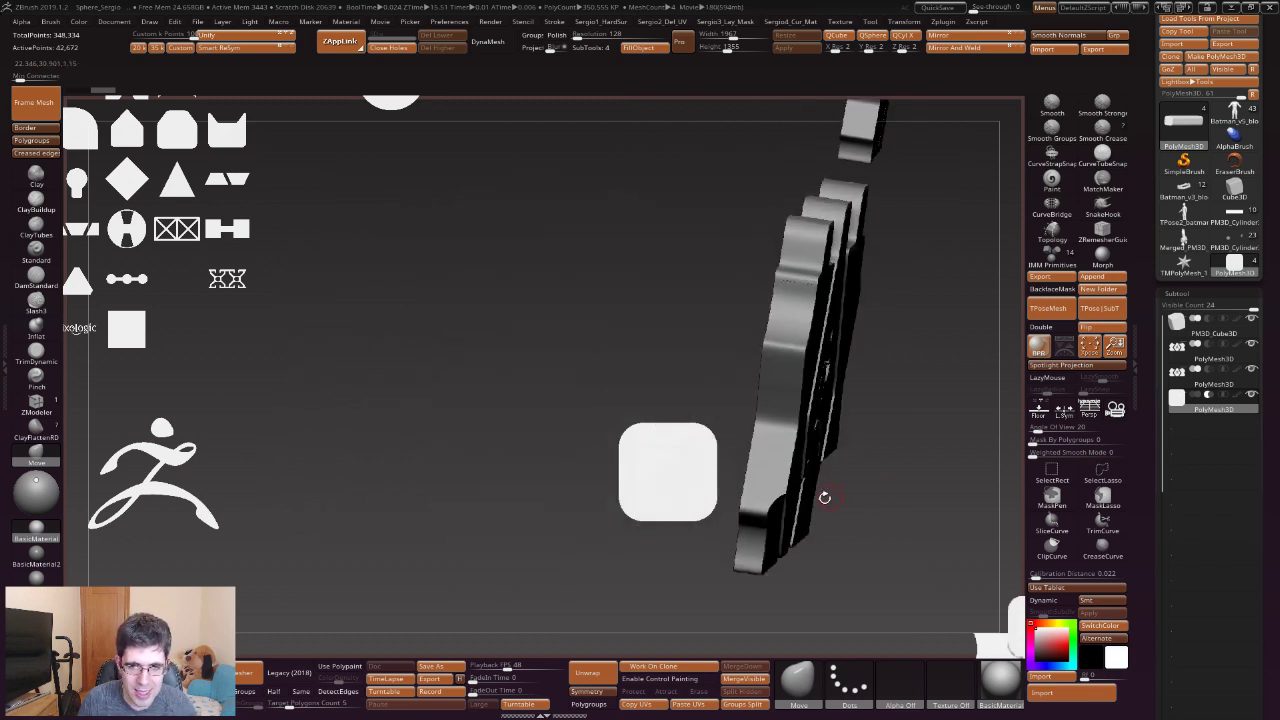
drag(780, 511, 776, 429)
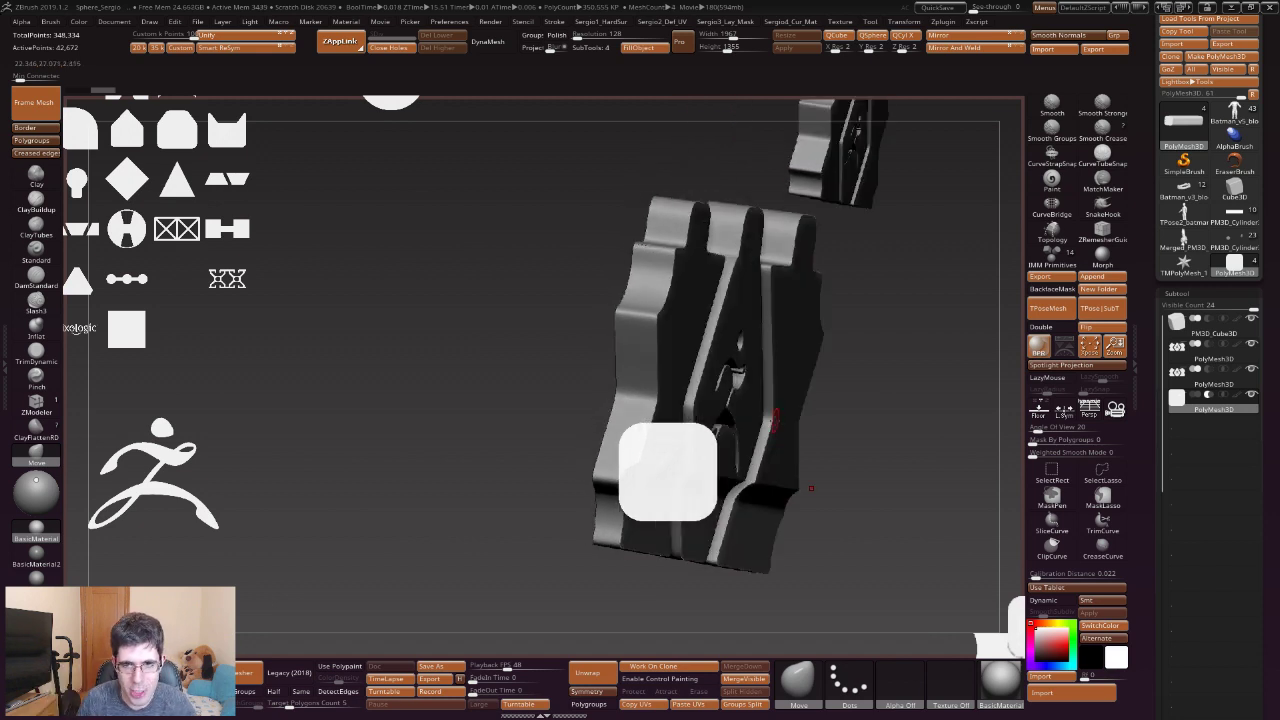
alt+drag(774, 420, 703, 372)
alt+drag(760, 456, 462, 409)
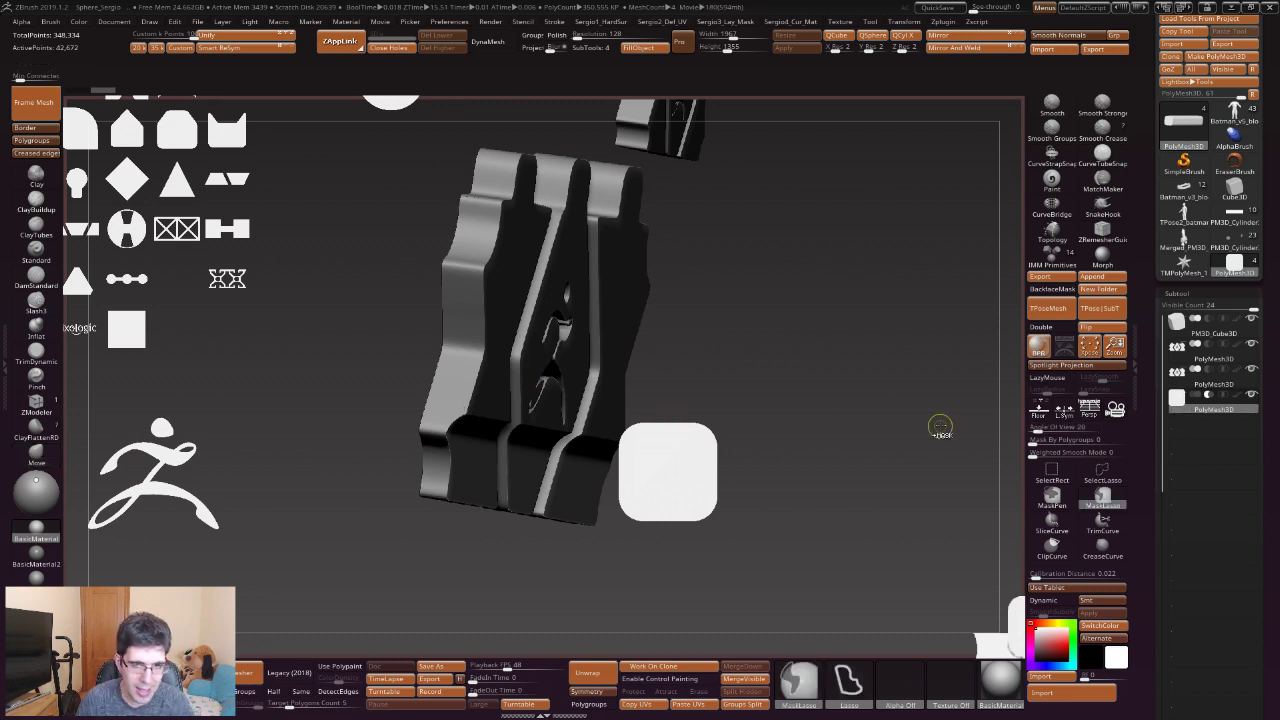
click(707, 438)
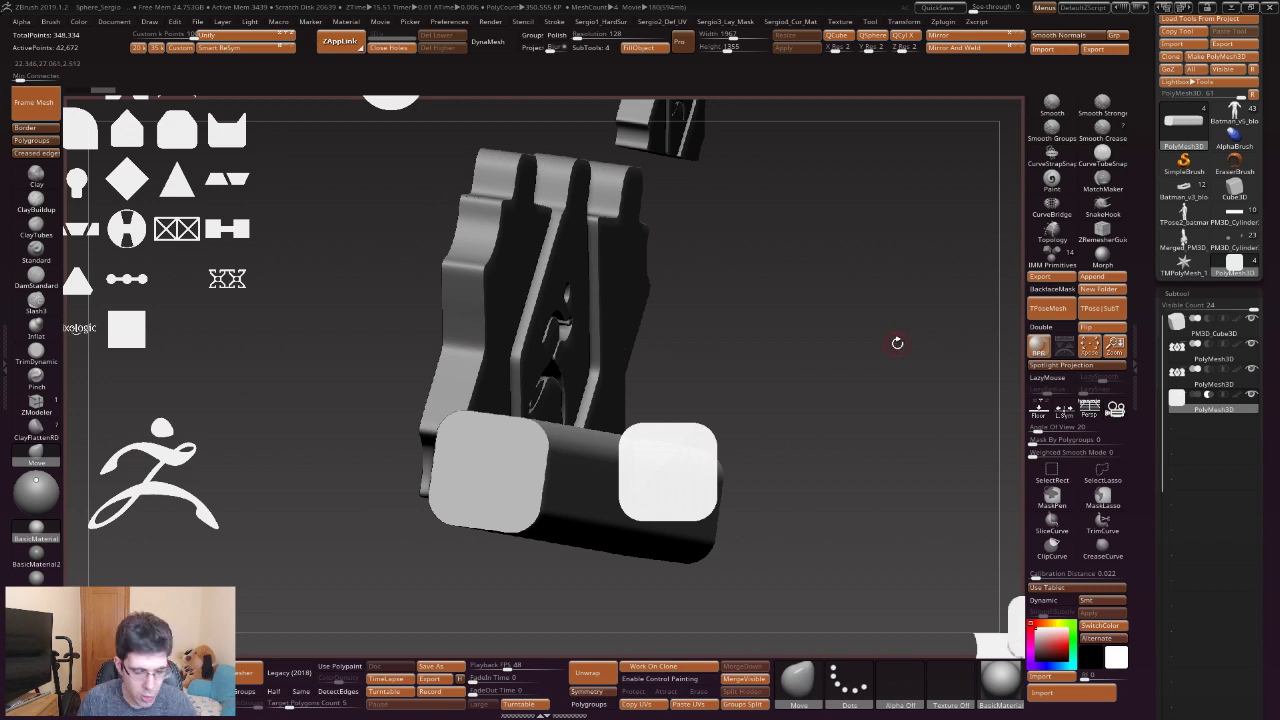
ctrl+shift+click(711, 331)
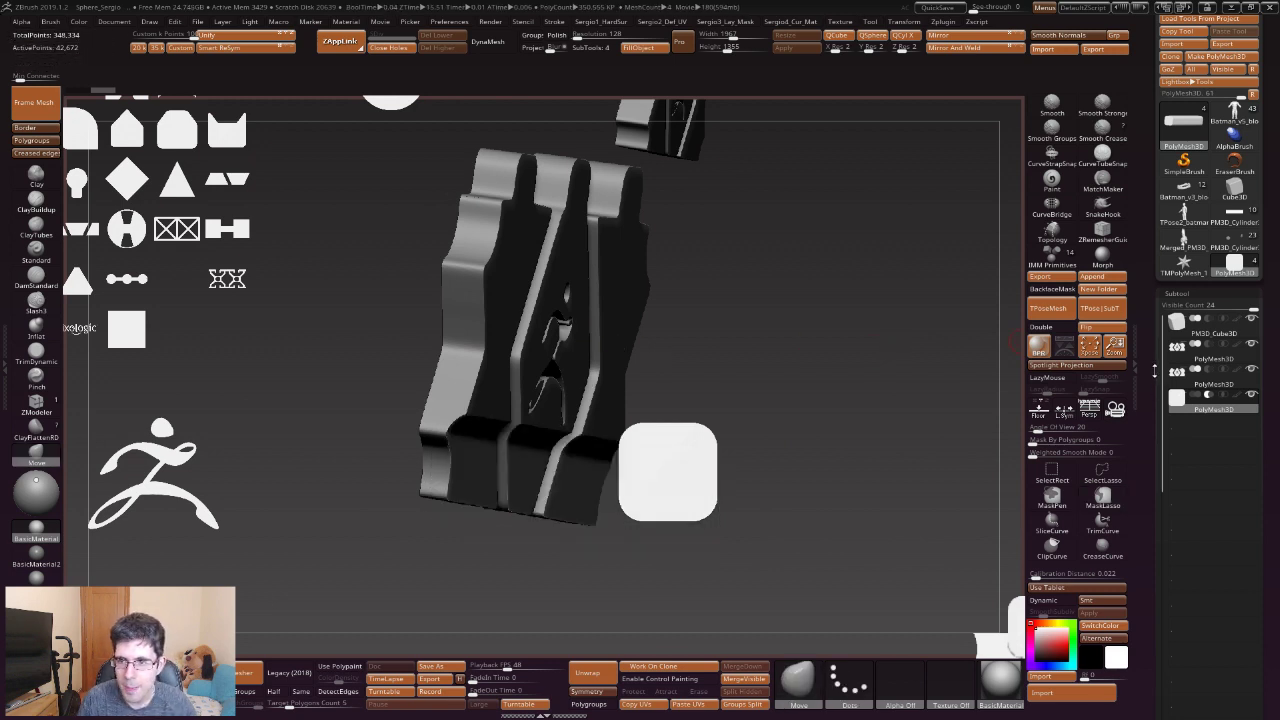
scroll(1165, 450, down, 5)
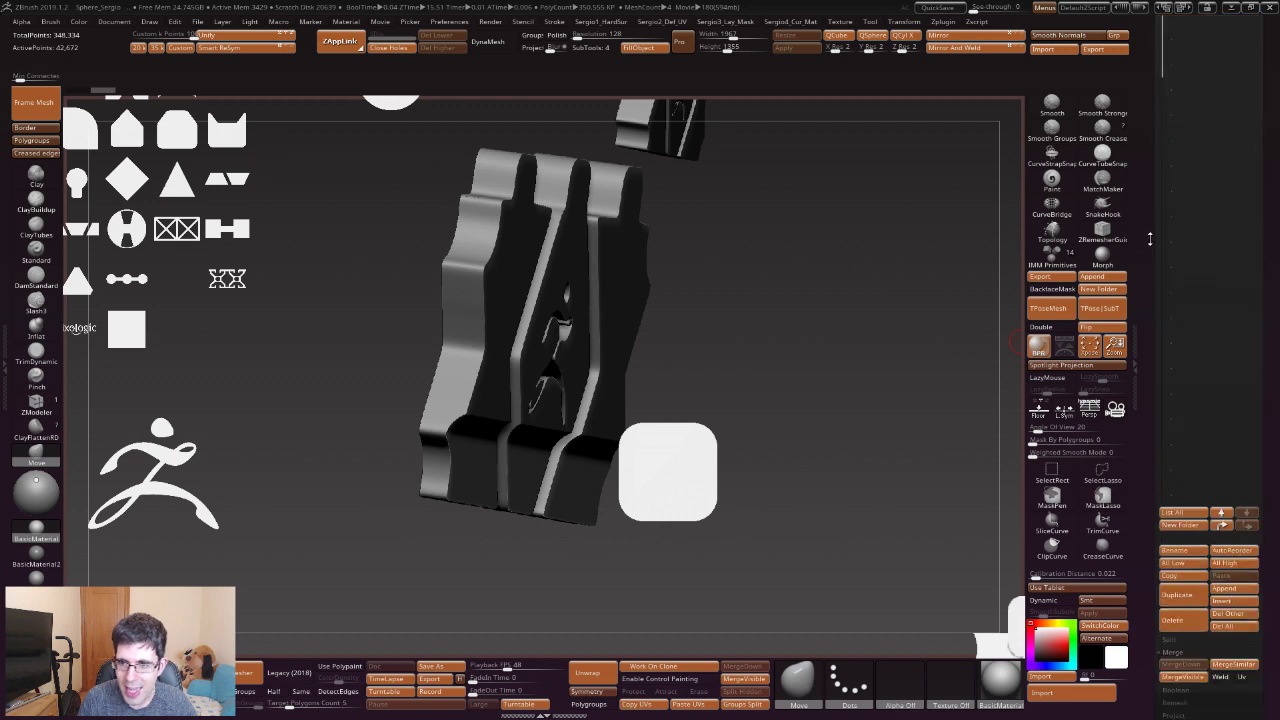
Make a Boolean mesh from the Live Boolean panels and append UMesh_PM3D_Cube3D1 as a subtool.
click(1176, 692)
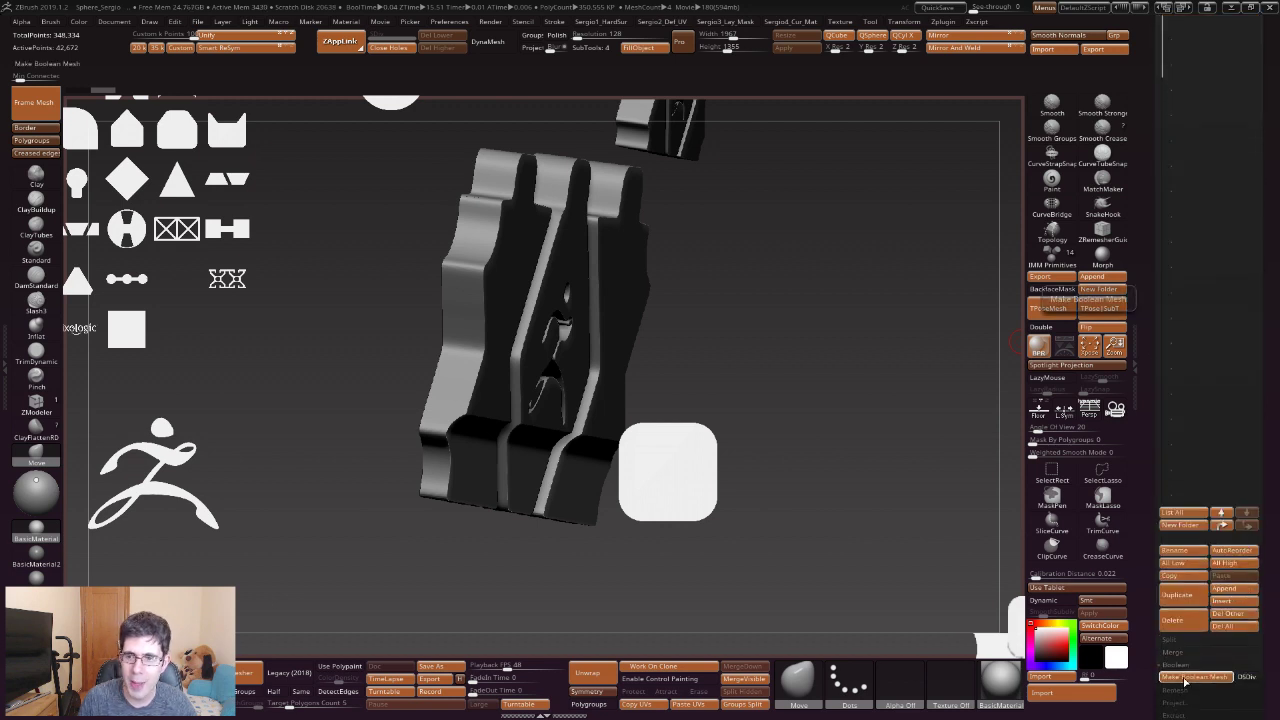
click(1184, 678)
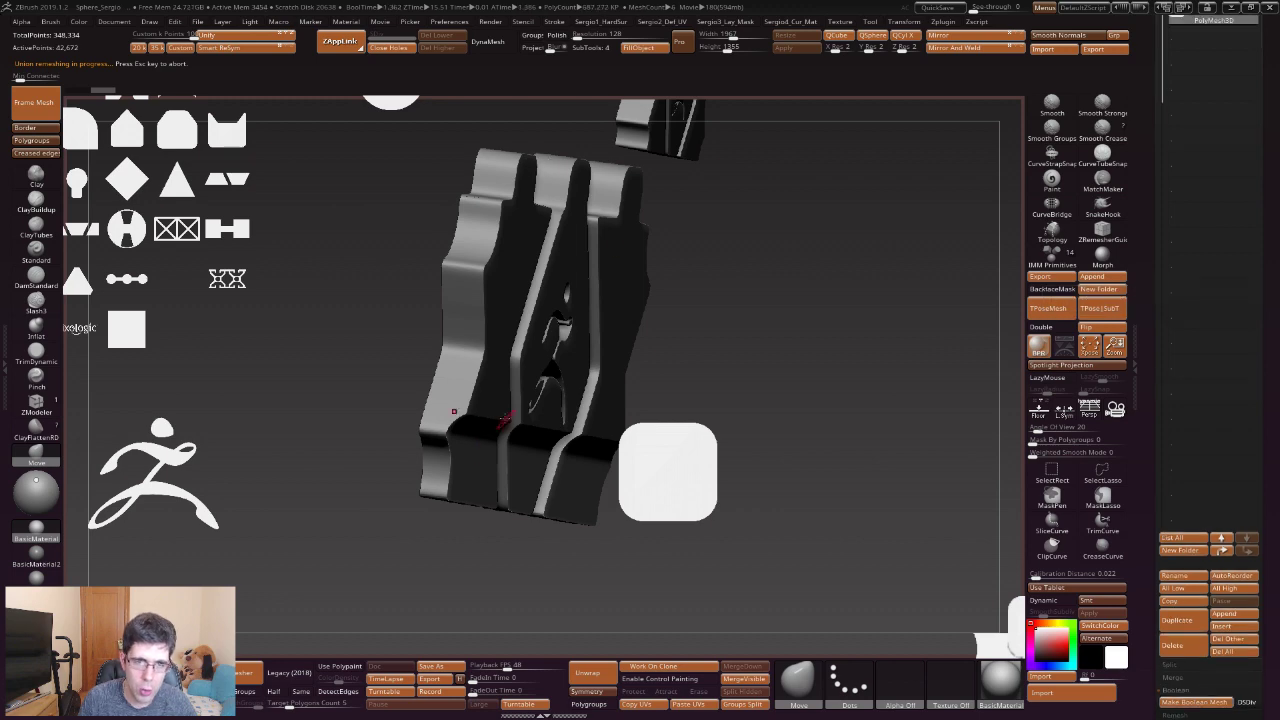
drag(535, 382, 731, 381)
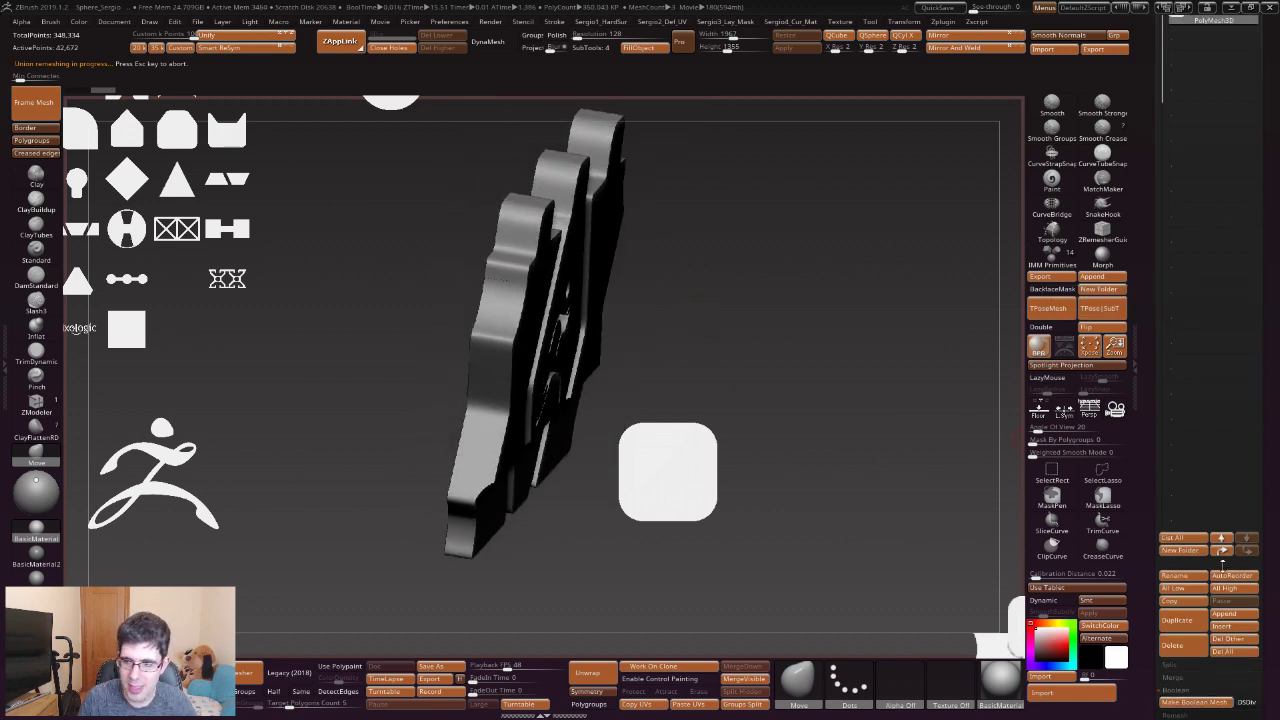
click(1247, 614)
click(717, 491)
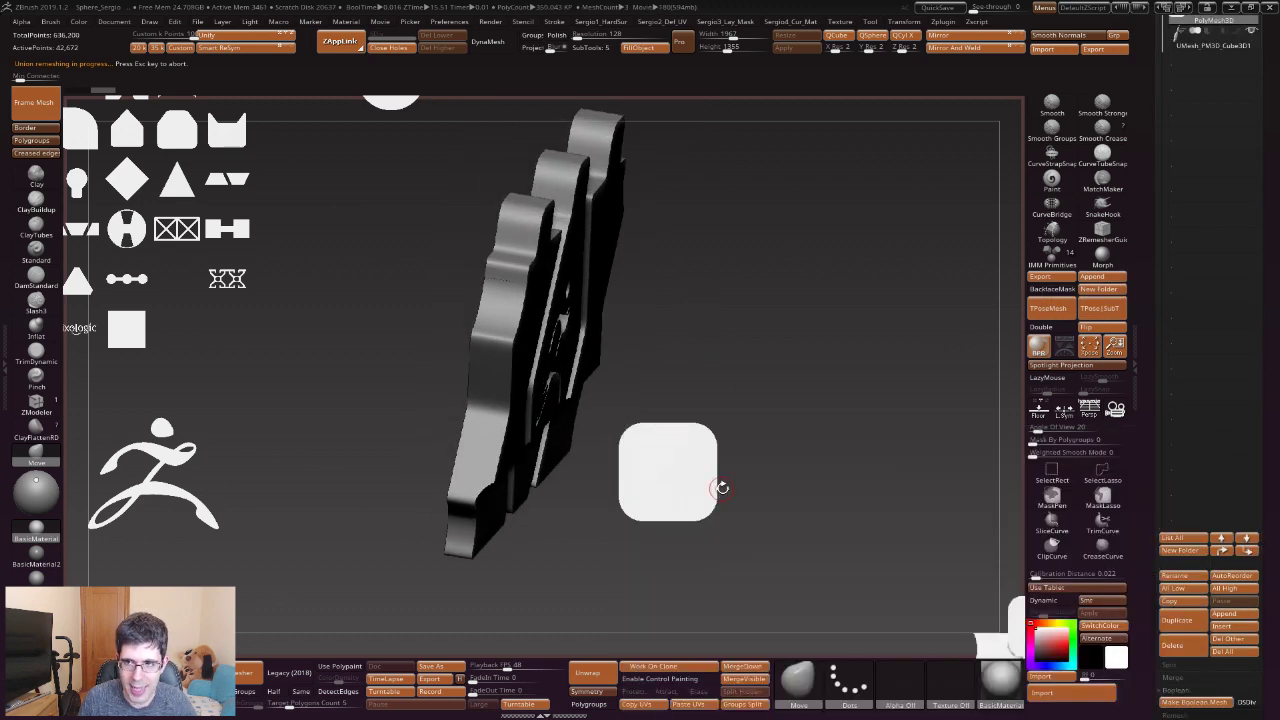
Turn the panels side-on and bring up Spotlight over the white rounded-square image.
mouse_move(851, 291)
mouse_down()
mouse_move(514, 409)
mouse_move(556, 356)
mouse_move(546, 430)
mouse_up()
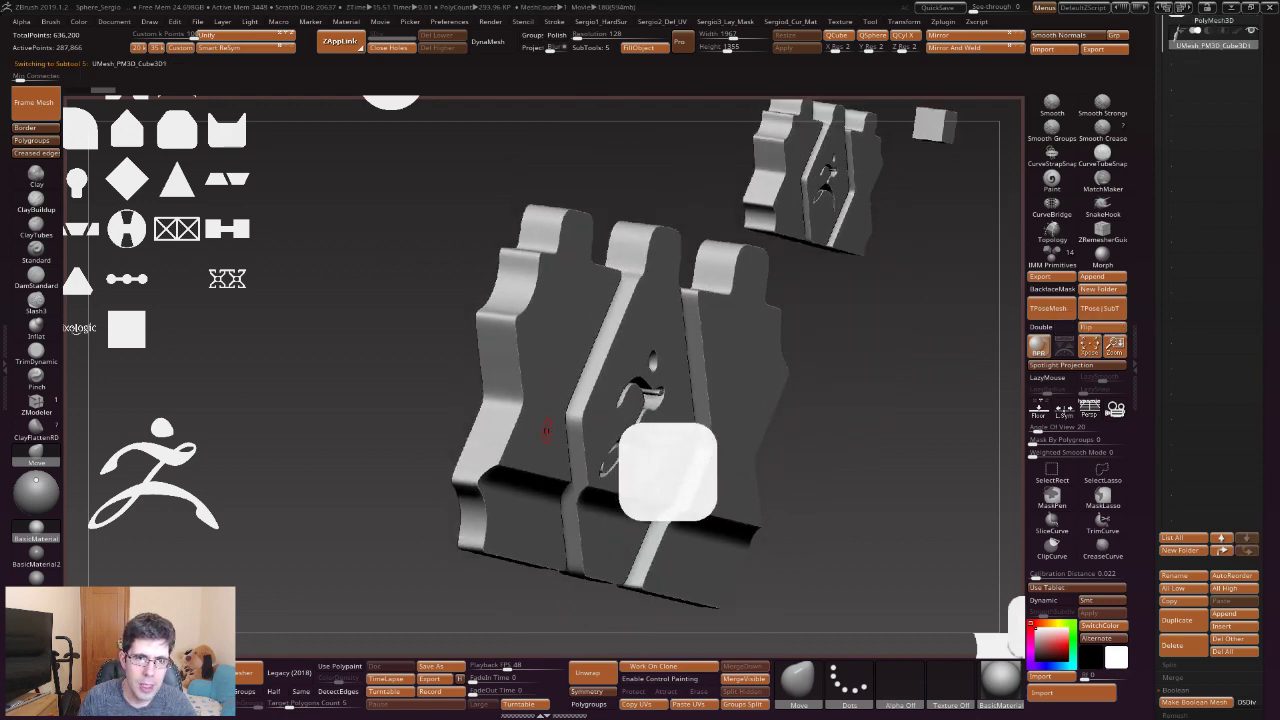
mouse_move(698, 425)
mouse_down()
mouse_move(774, 423)
mouse_move(684, 548)
mouse_up()
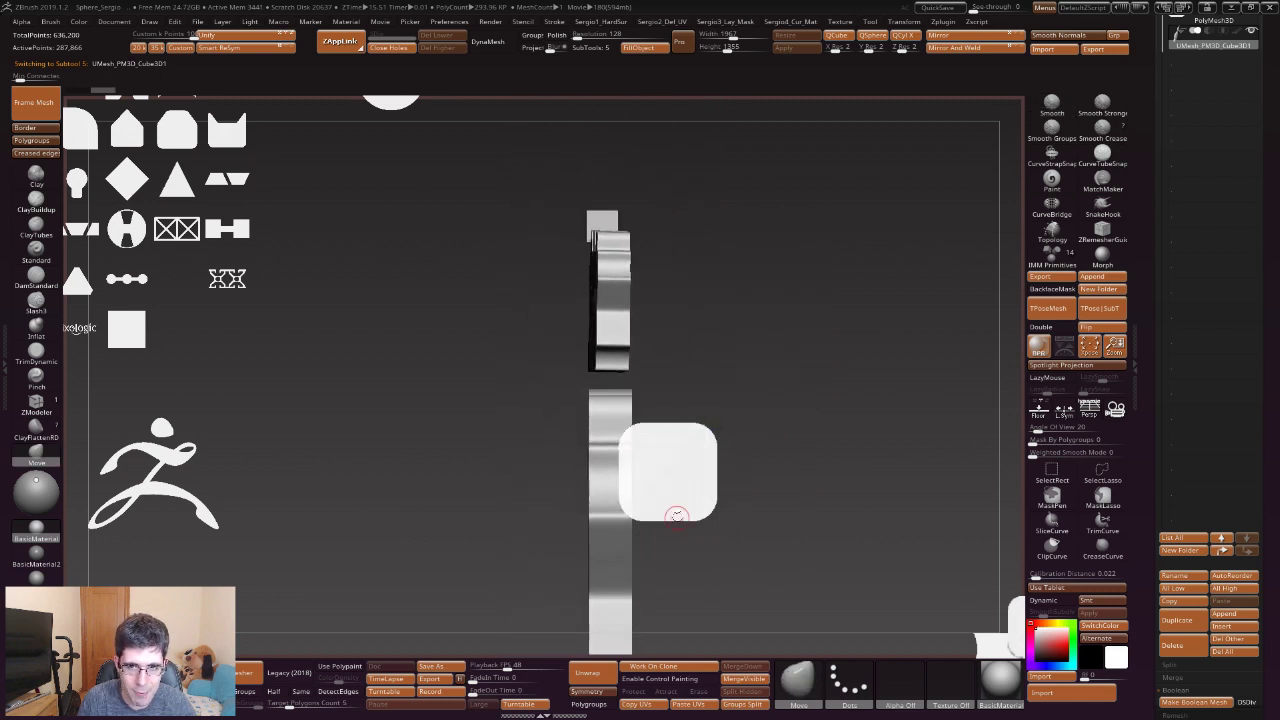
key(shift+z)
drag(543, 371, 663, 453)
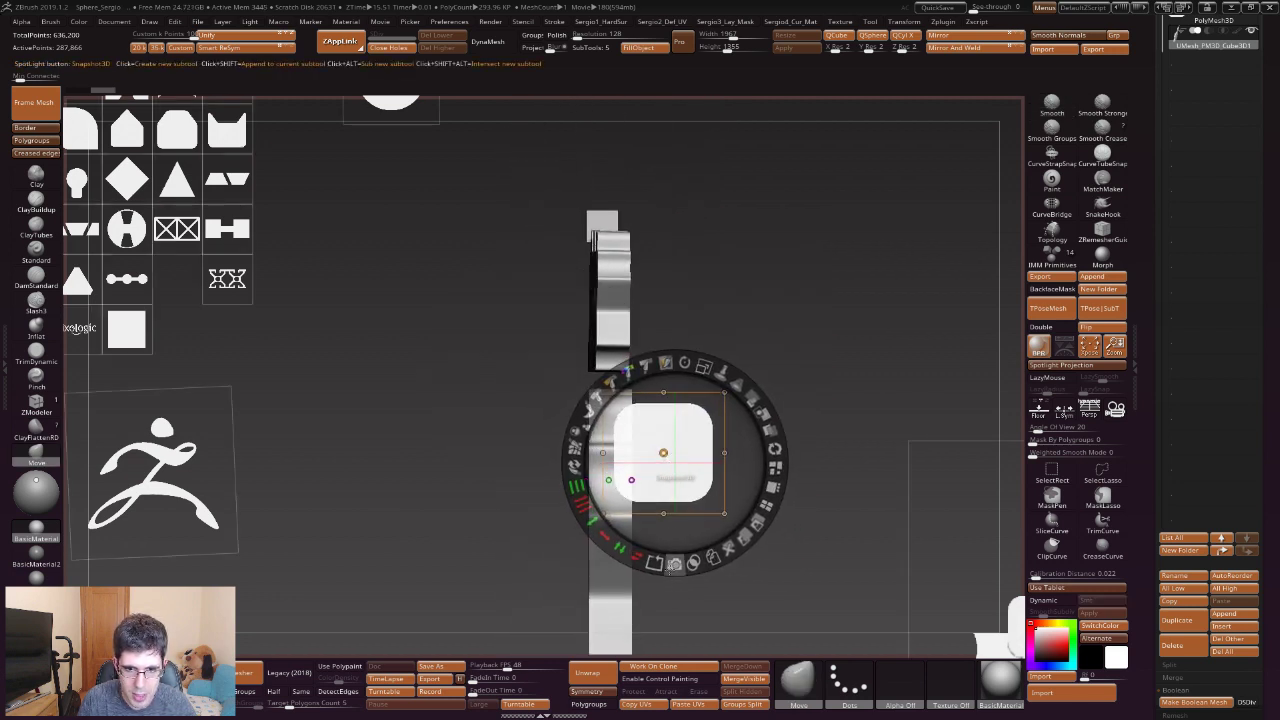
Snapshot the rounded-square image into a 3D bar mesh and close Spotlight.
click(674, 564)
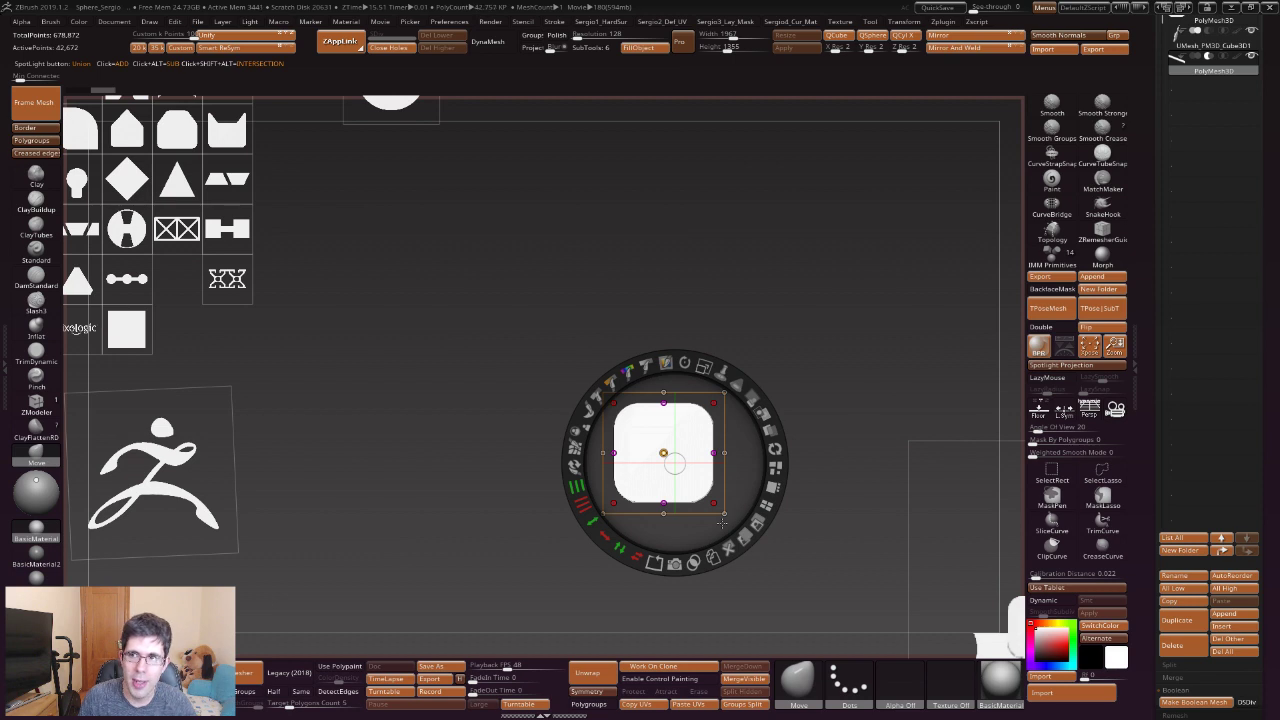
key(z)
drag(775, 490, 641, 370)
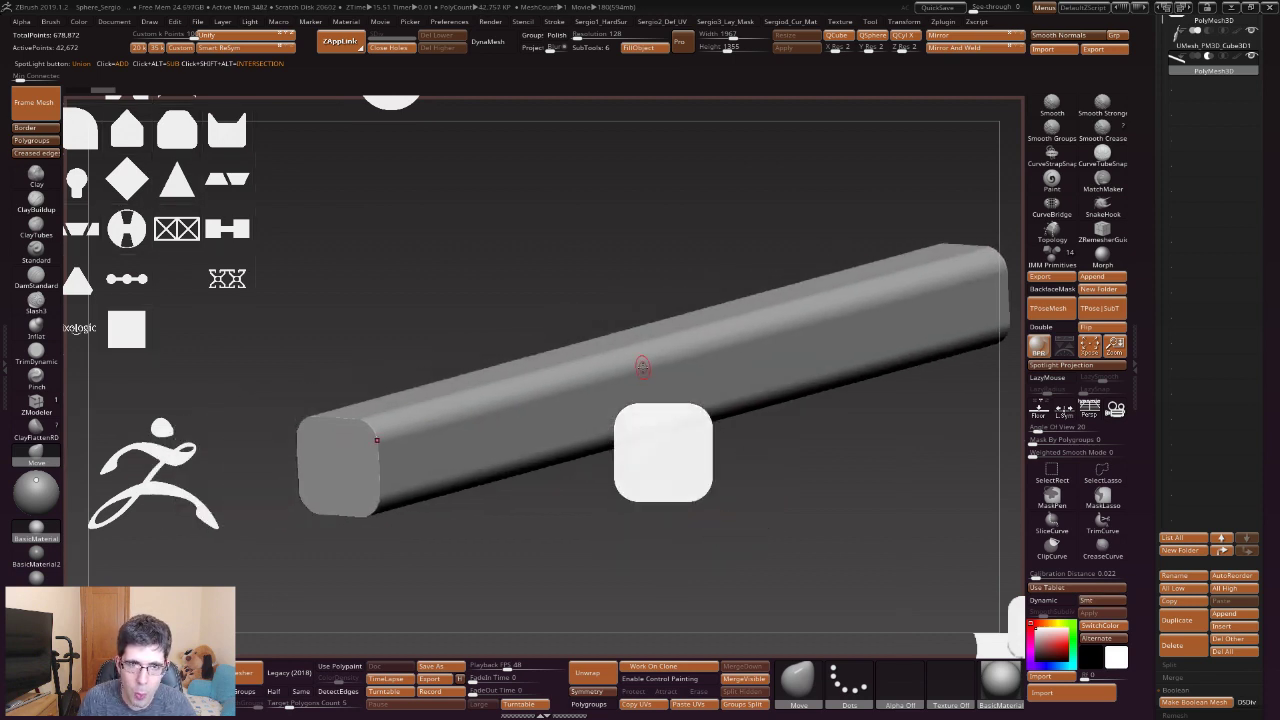
Switch to MaskLasso, view the bar from the side, and Transpose-move it up toward the panels.
key(ctrl)
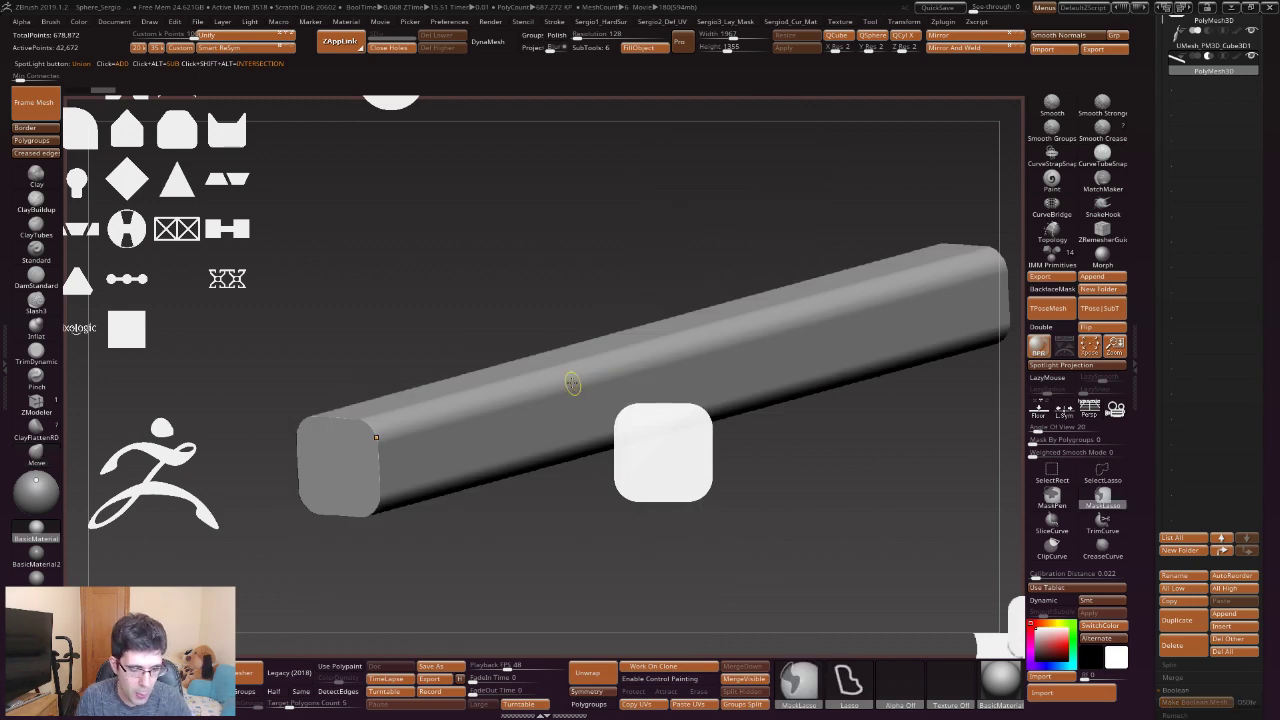
drag(572, 383, 529, 412)
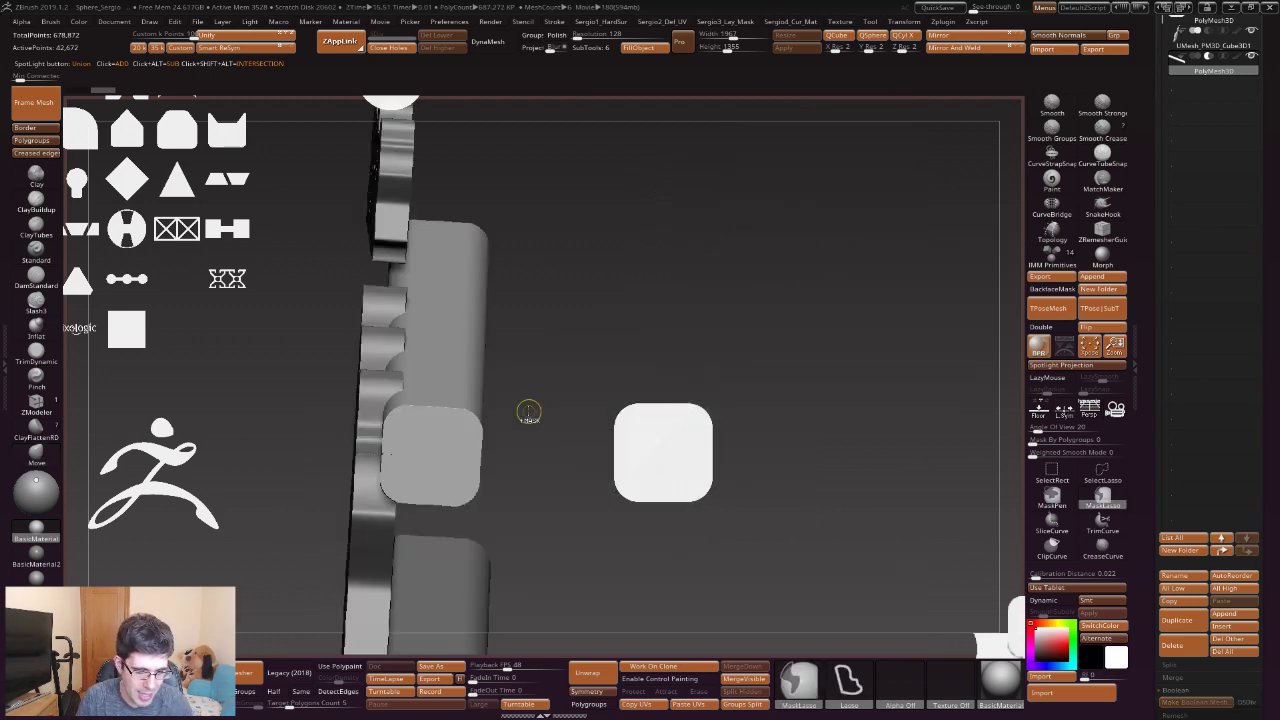
mouse_move(529, 412)
mouse_down()
mouse_move(480, 440)
mouse_move(451, 406)
mouse_up()
key(w)
mouse_move(475, 354)
mouse_down()
mouse_move(462, 313)
mouse_move(737, 418)
mouse_move(620, 440)
mouse_up()
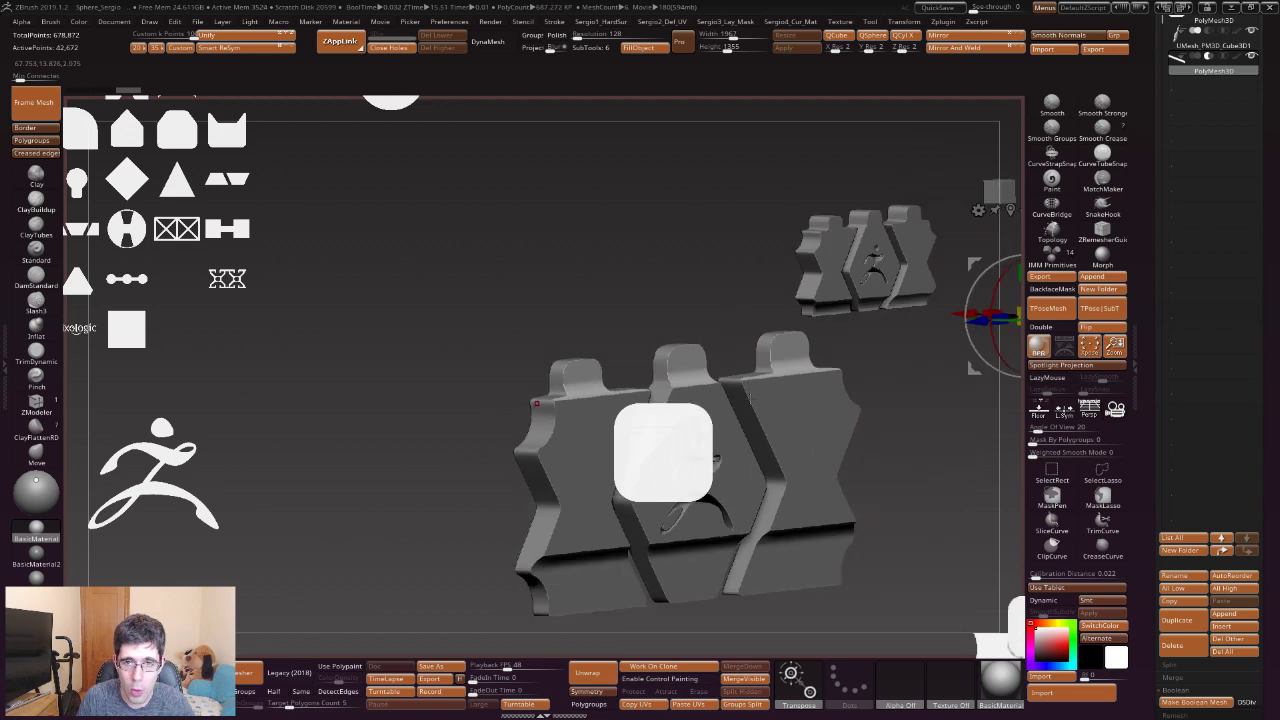
Adjust the bar's height until it rests at the panels' base, then nudge it slightly along X.
drag(897, 330, 899, 435)
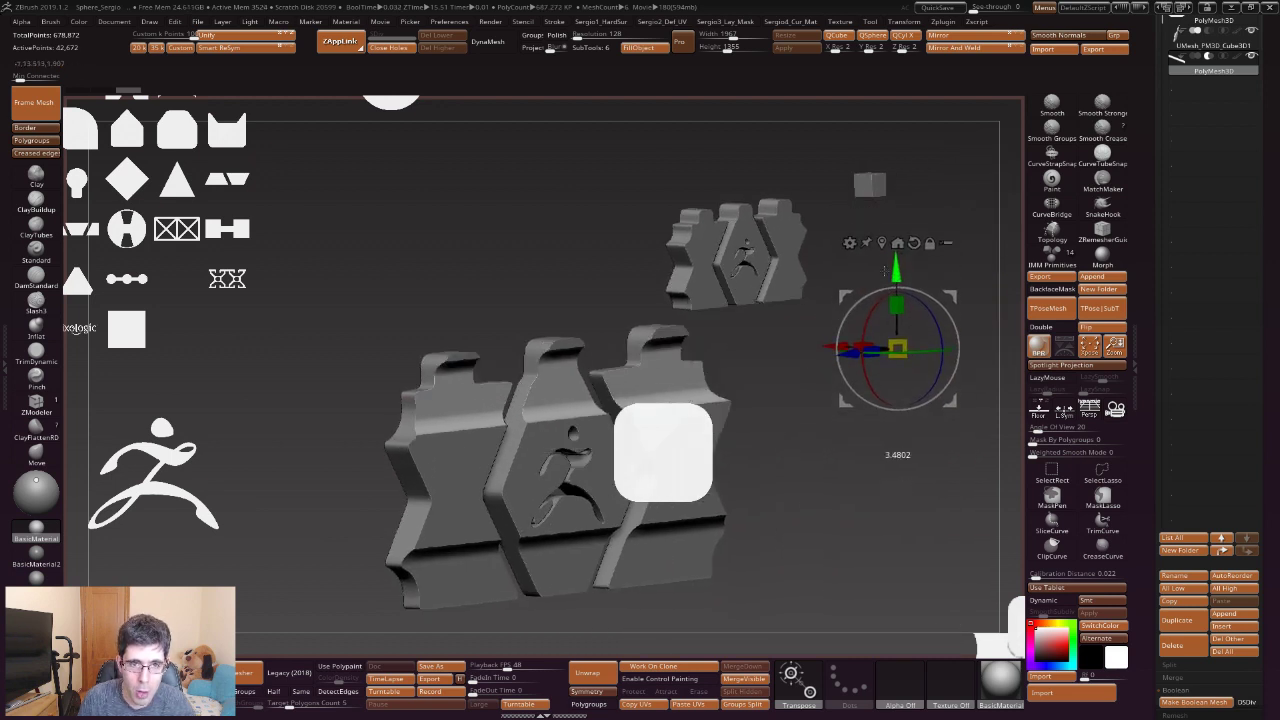
drag(897, 352, 885, 259)
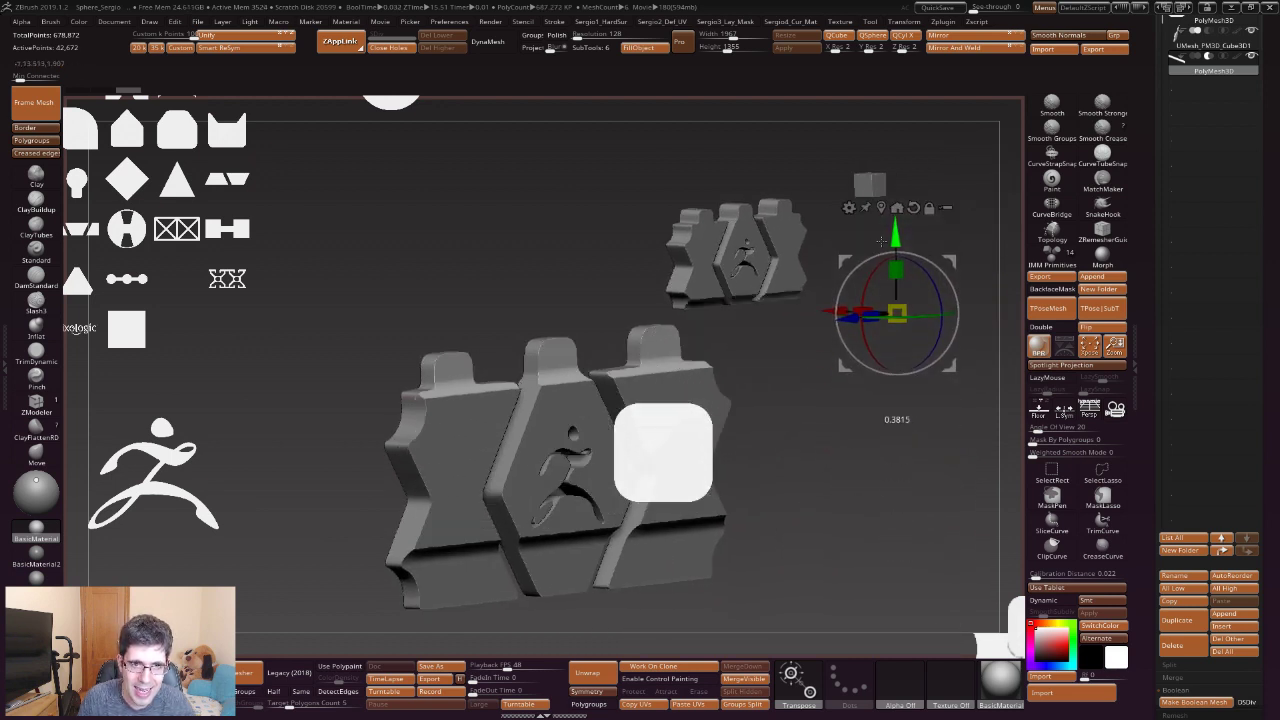
mouse_move(885, 259)
mouse_down()
mouse_move(890, 322)
mouse_move(897, 285)
mouse_up()
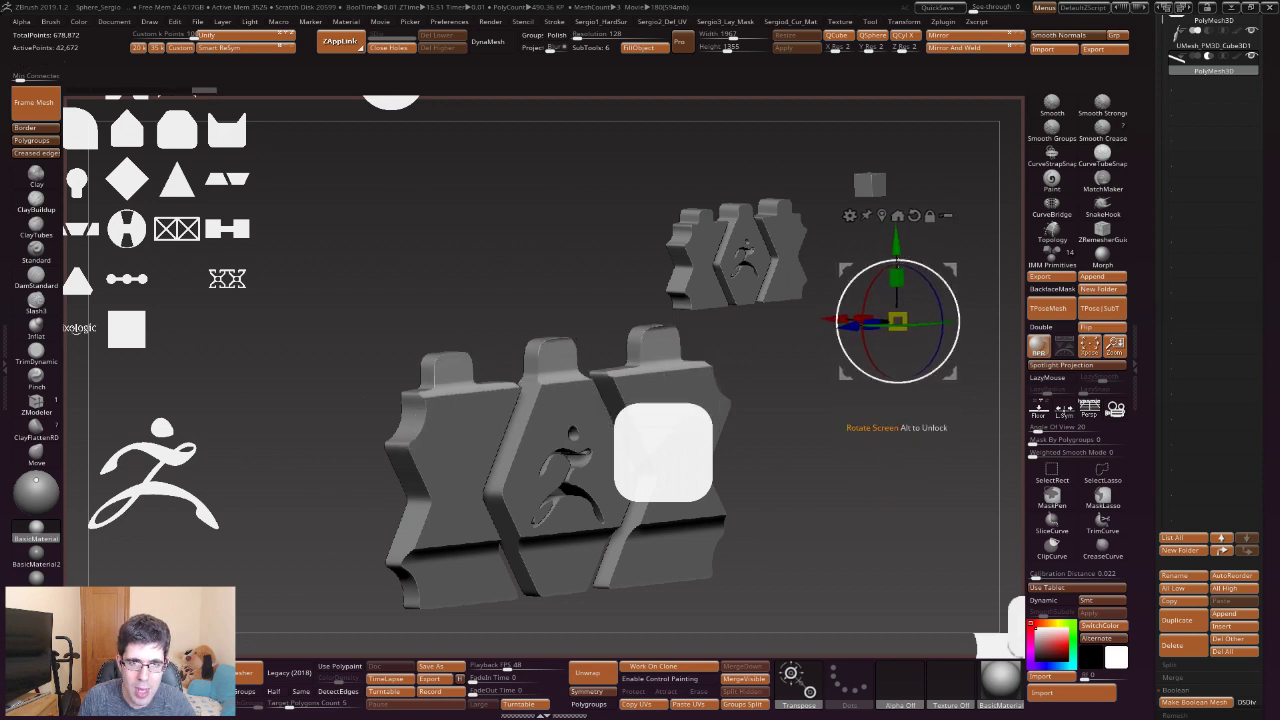
drag(905, 258, 469, 350)
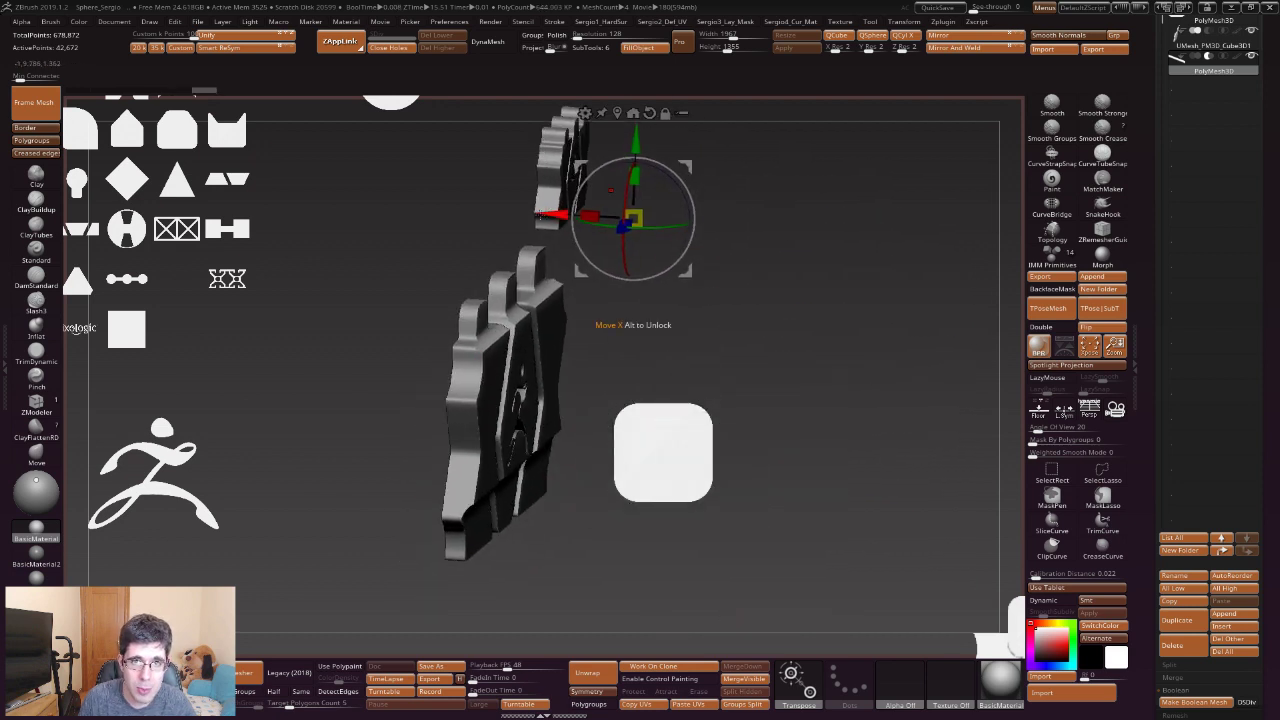
drag(540, 214, 551, 215)
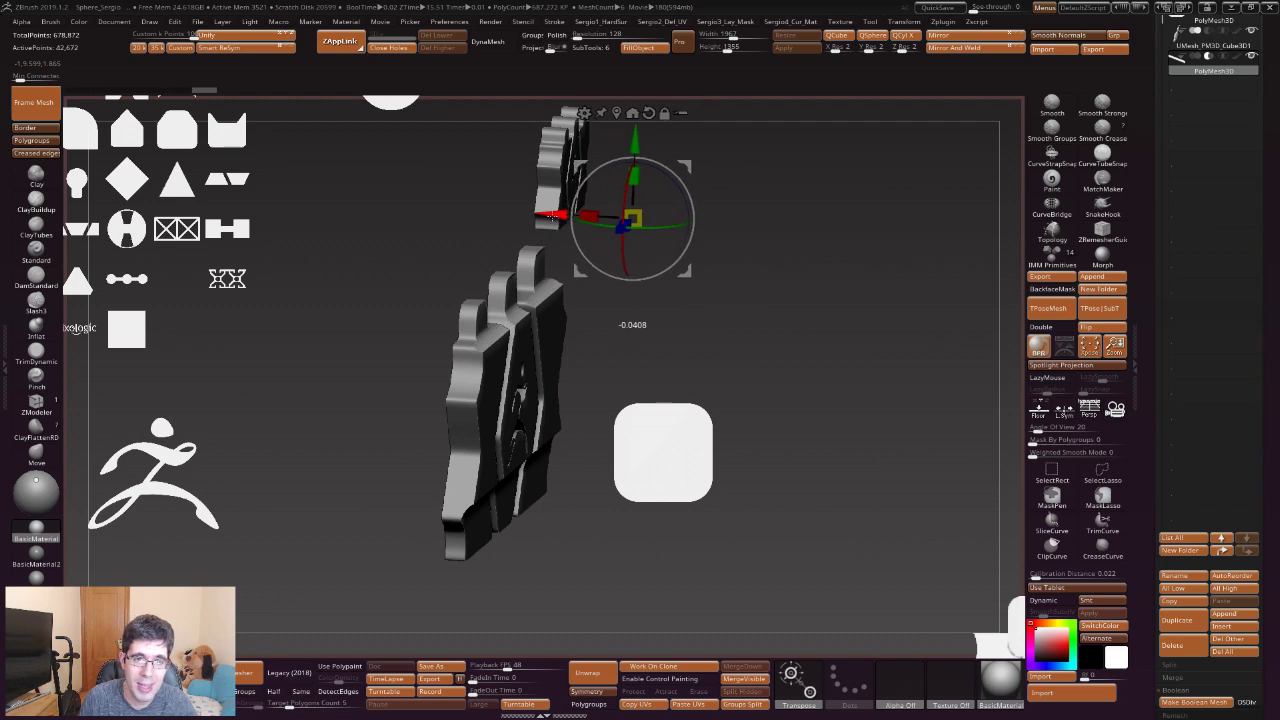
mouse_move(551, 215)
mouse_down()
mouse_move(502, 399)
mouse_move(677, 191)
mouse_up()
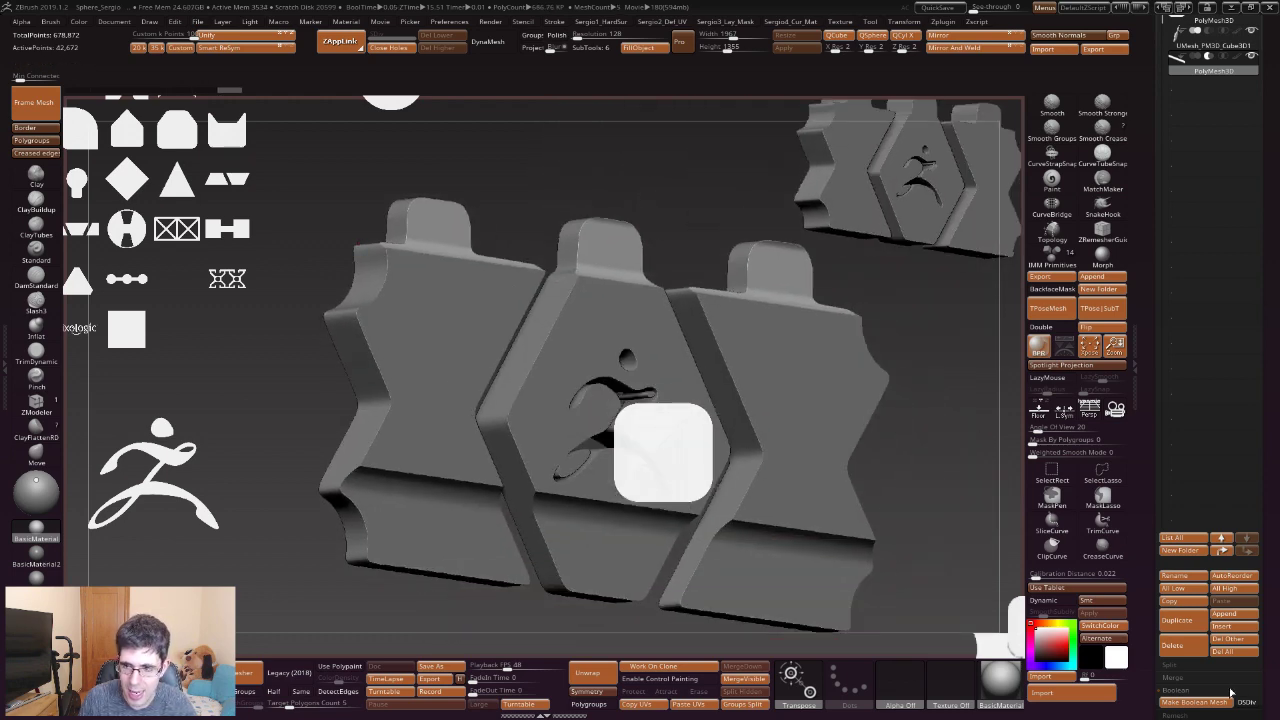